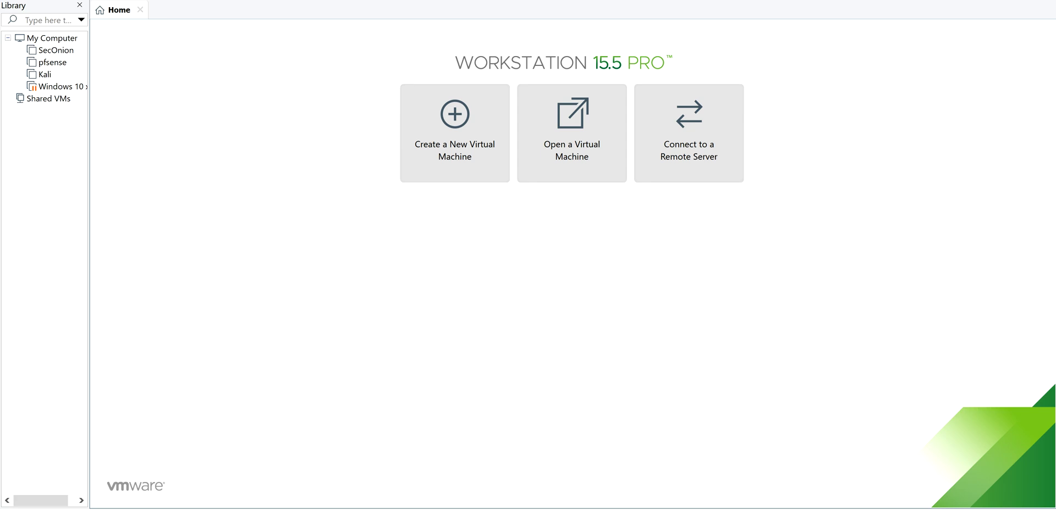
pyautogui.click(841, 520)
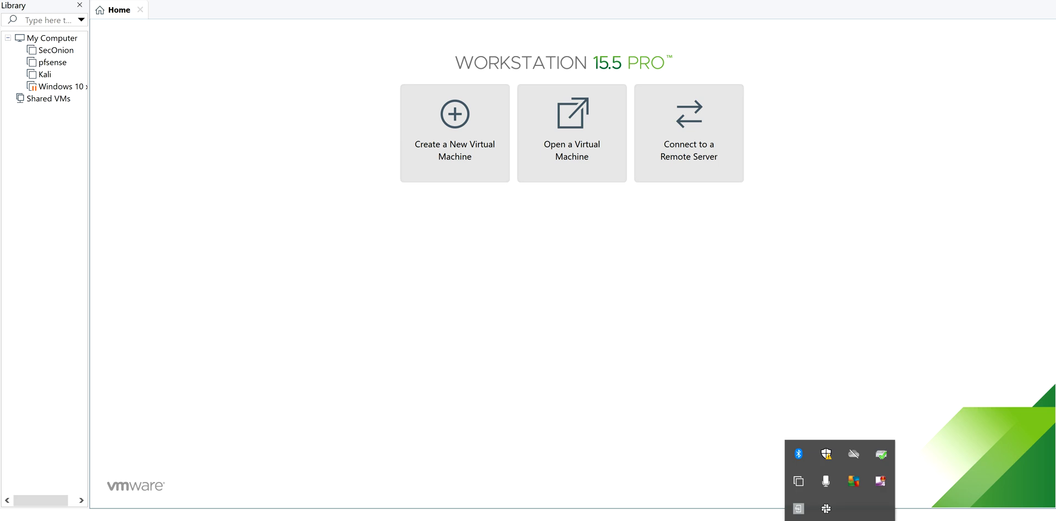
pyautogui.rightClick(879, 482)
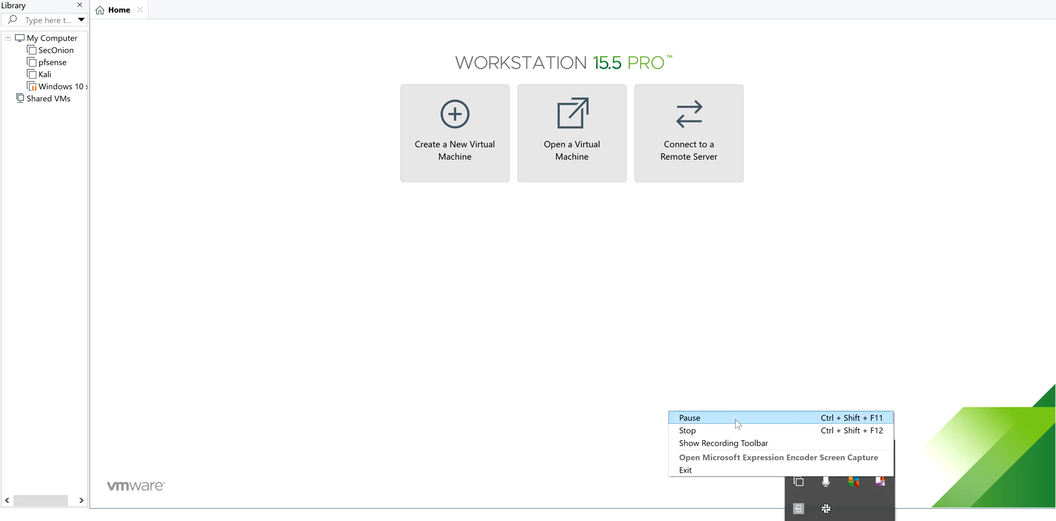
pyautogui.click(738, 423)
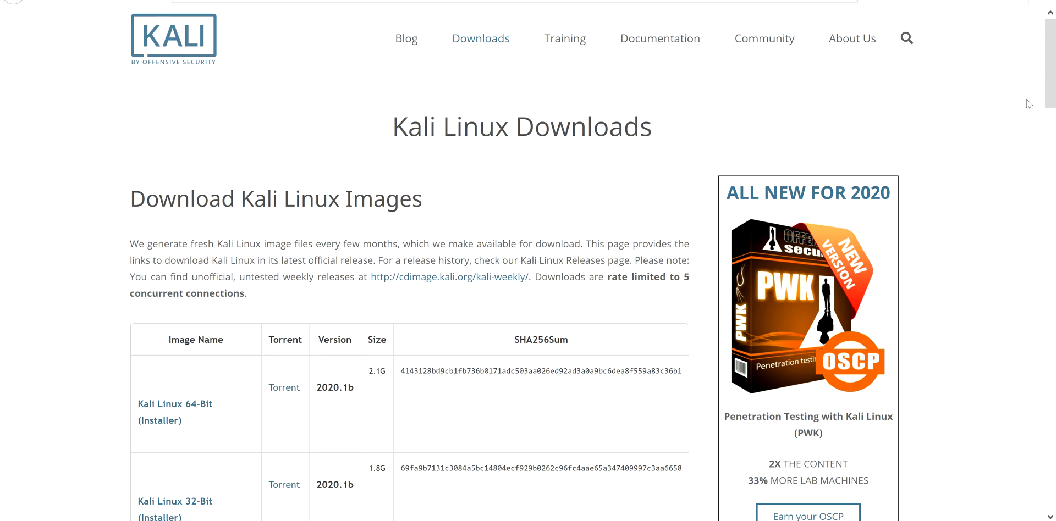
pyautogui.scroll(-5, 1050, 105)
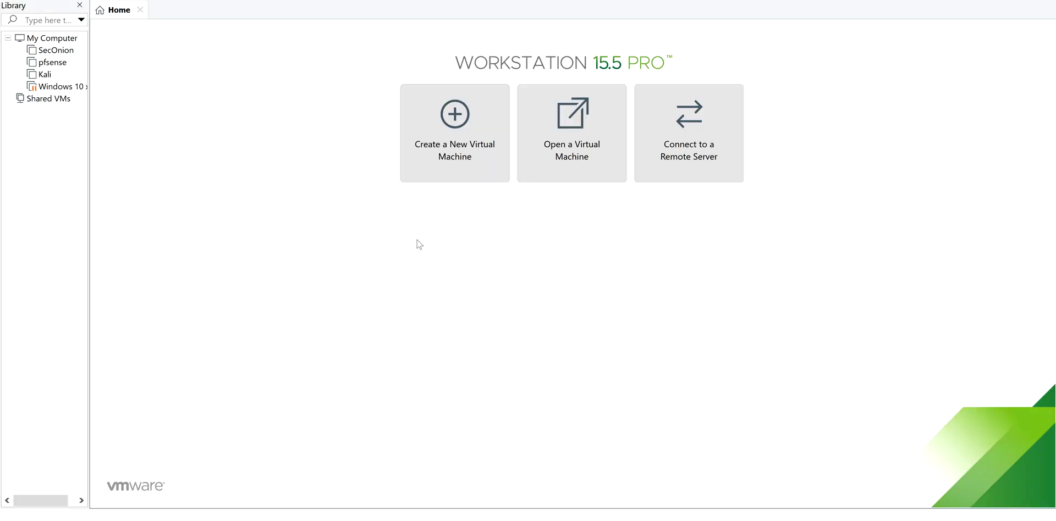
# Start a new virtual machine with the typical configuration, using kali-linux-2020.1b-installer-amd64(1) from the ISO folder as the installer disc image.
pyautogui.click(447, 169)
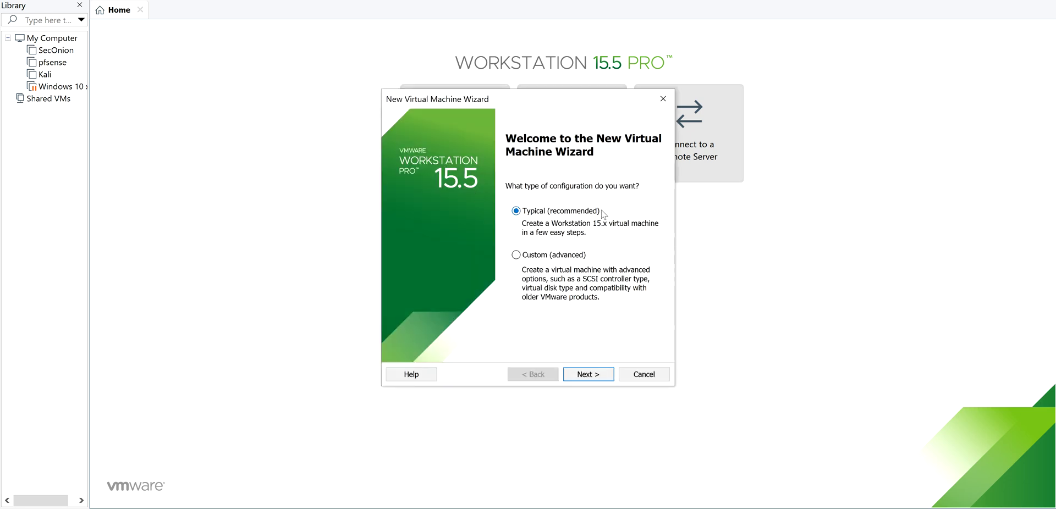
pyautogui.click(599, 379)
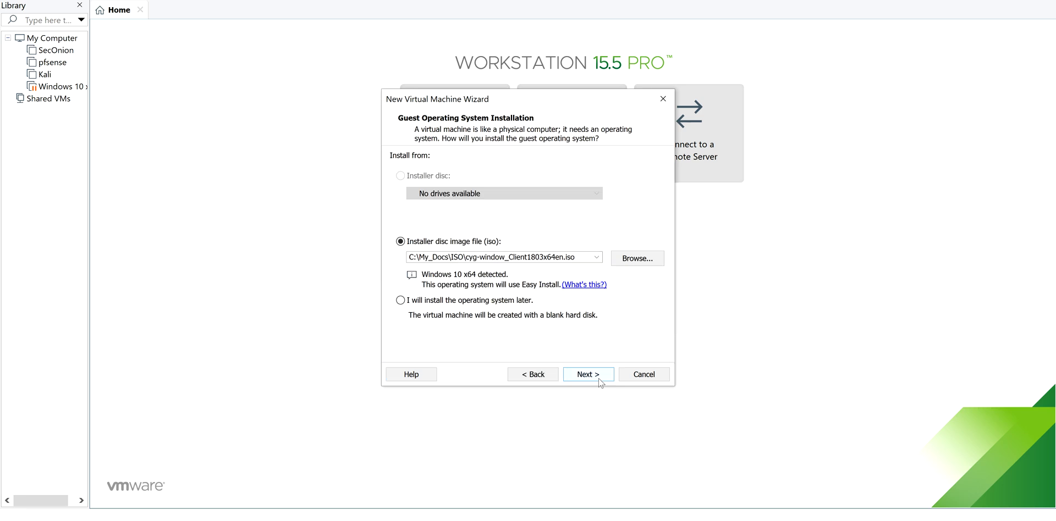
pyautogui.click(638, 258)
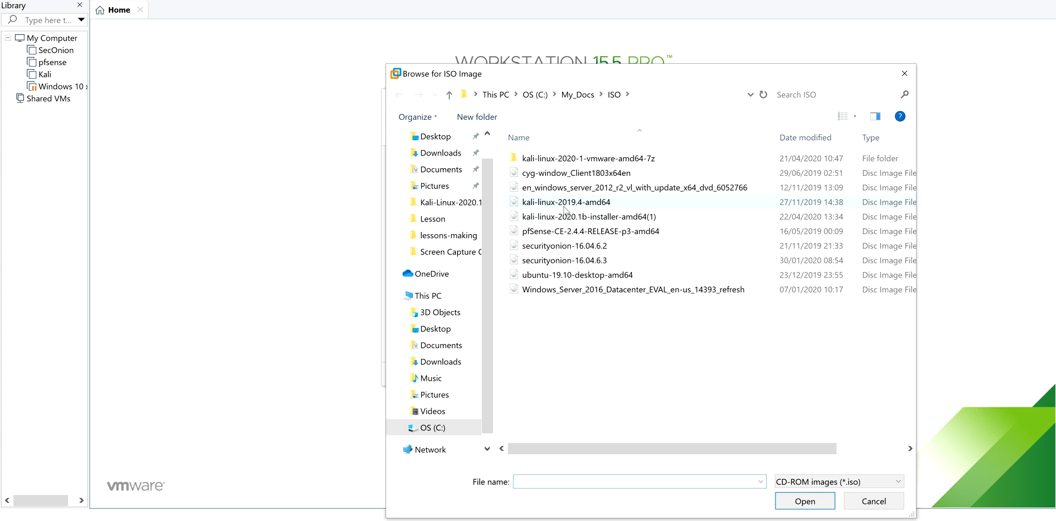
pyautogui.click(579, 223)
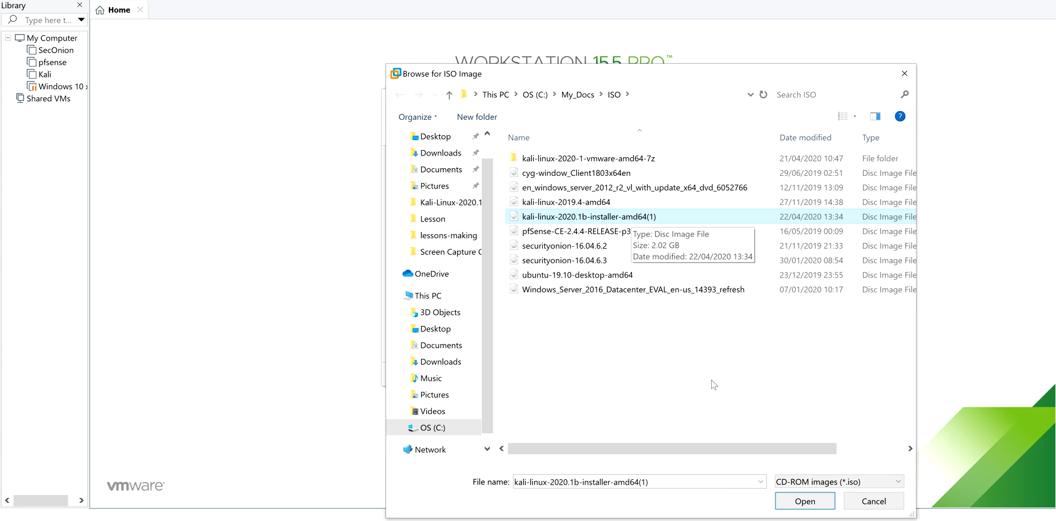
pyautogui.click(803, 502)
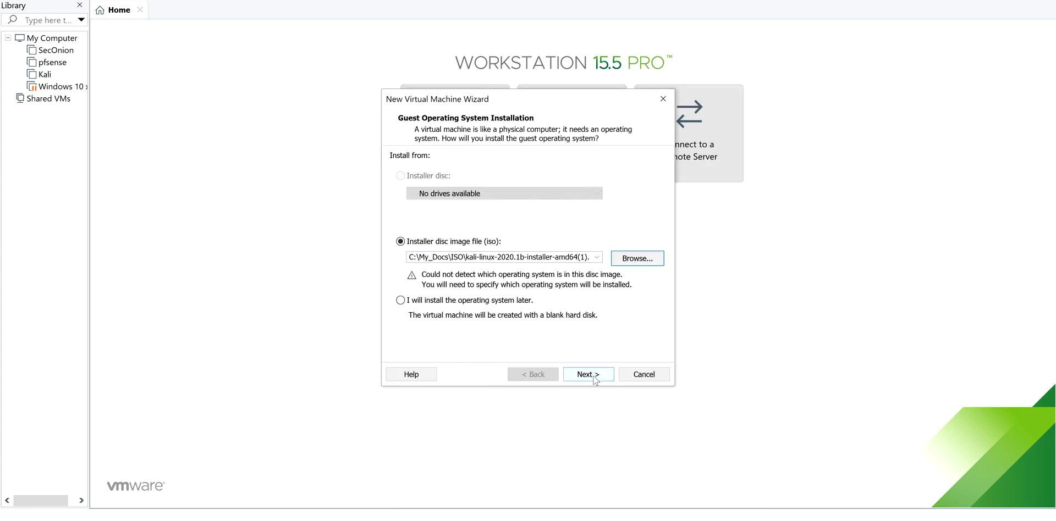
pyautogui.click(593, 376)
# Set the guest operating system to Linux, version Debian 9.x 64-bit.
pyautogui.click(412, 186)
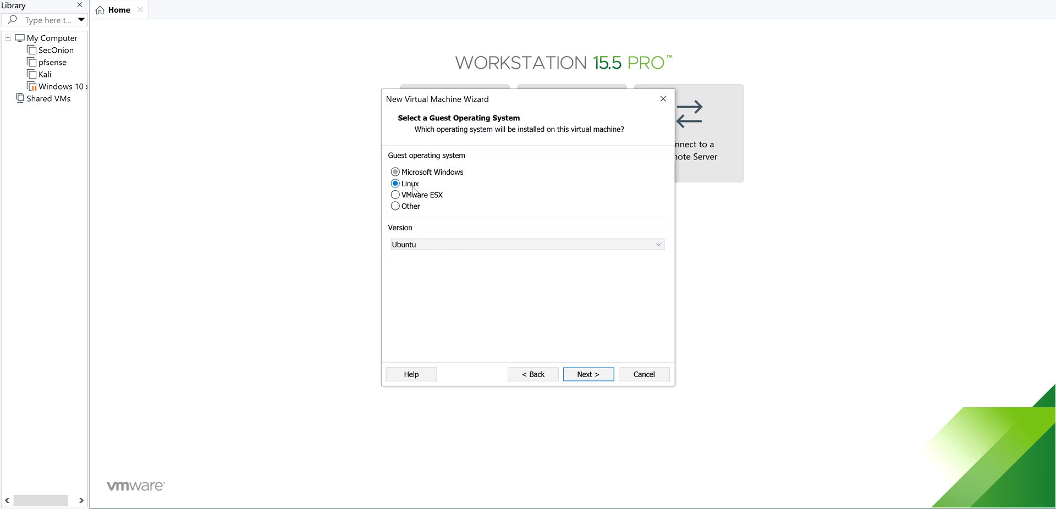
pyautogui.click(442, 244)
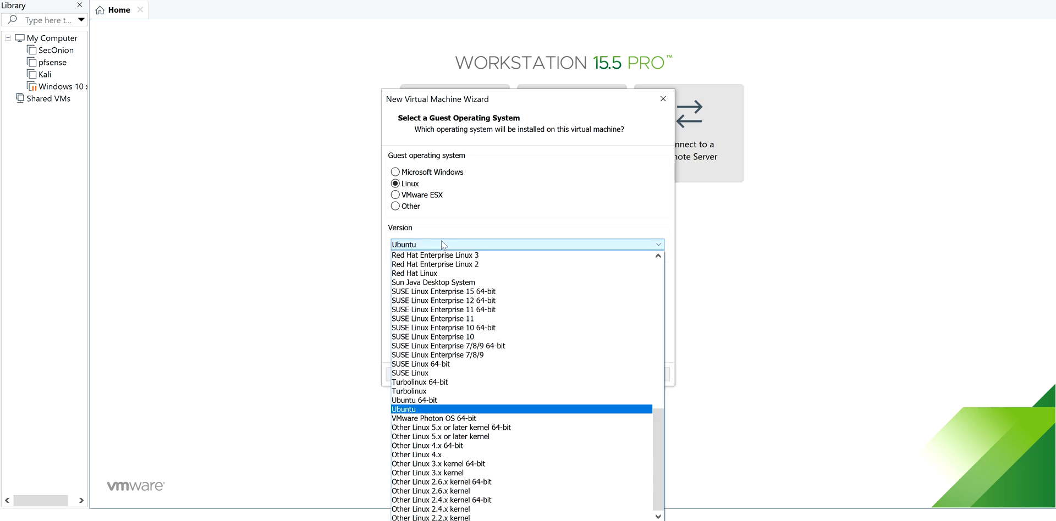
pyautogui.click(656, 321)
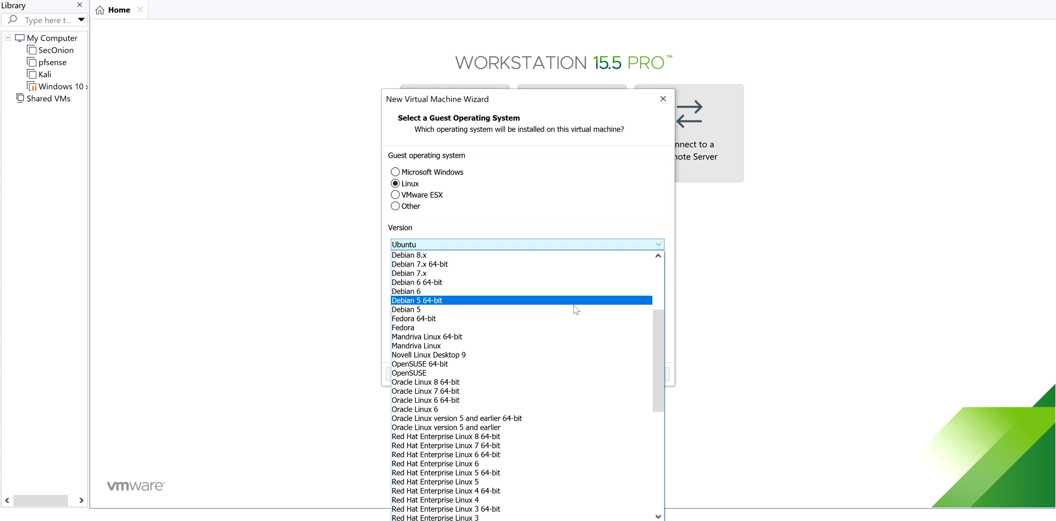
pyautogui.moveTo(659, 350); pyautogui.dragTo(665, 316)
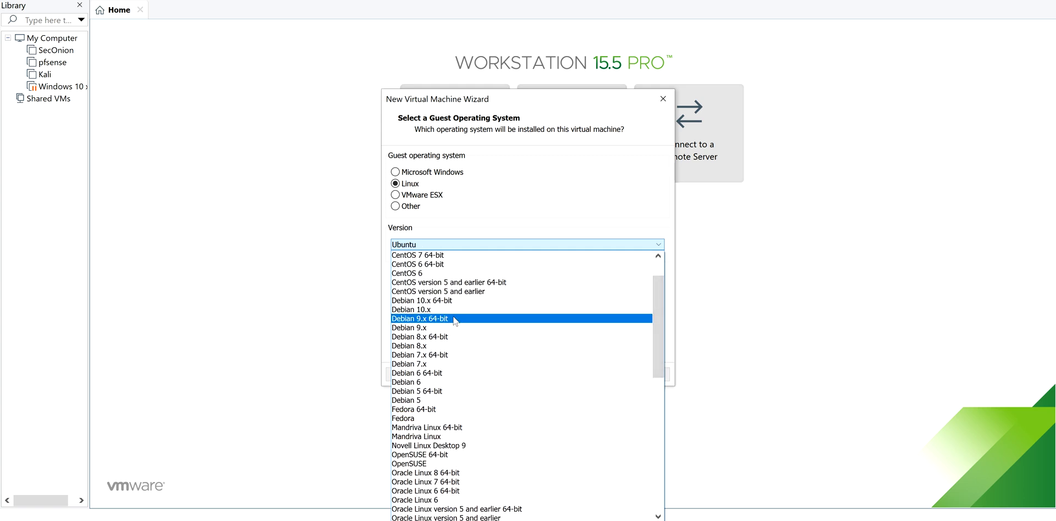
pyautogui.click(455, 319)
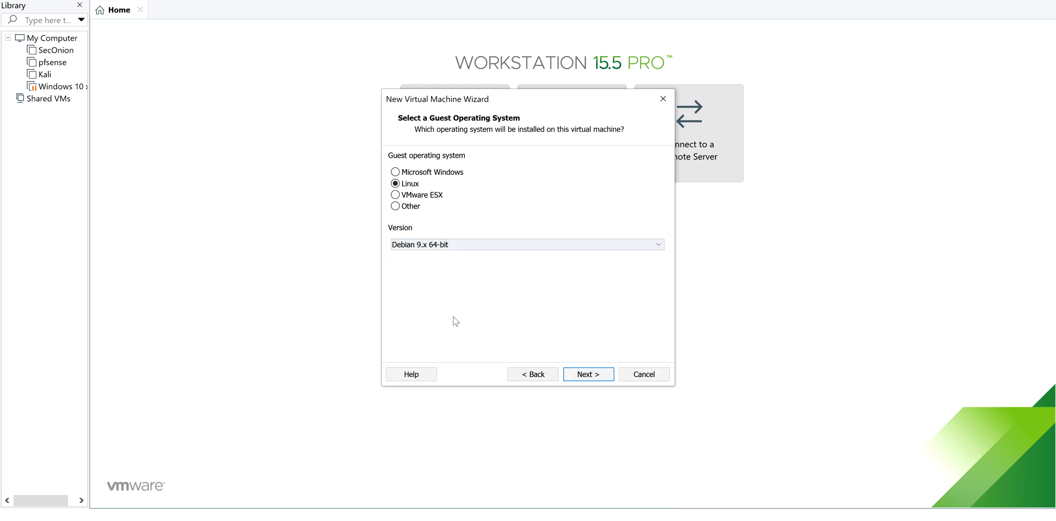
pyautogui.click(588, 375)
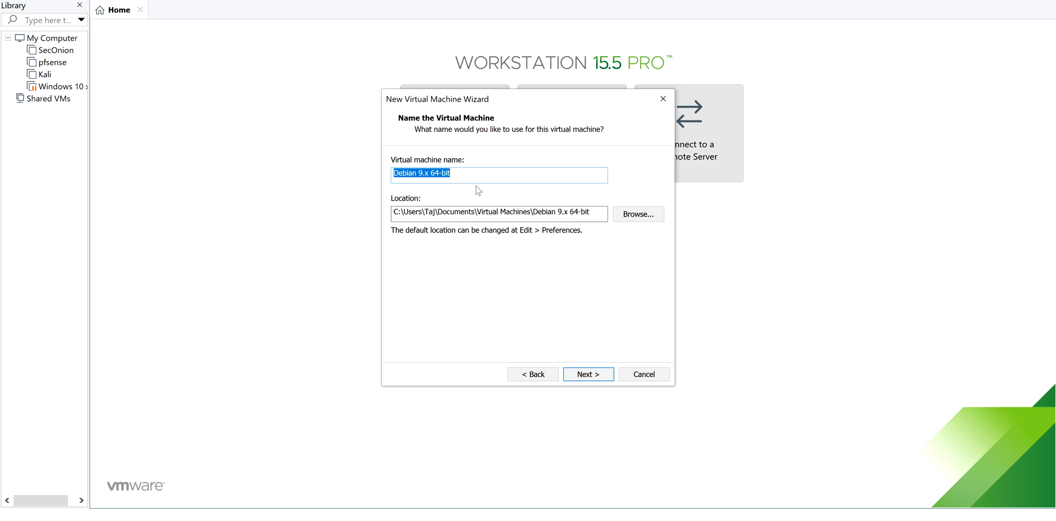
# Name the virtual machine kali and set its maximum disk size to 30 GB.
pyautogui.write('klai')
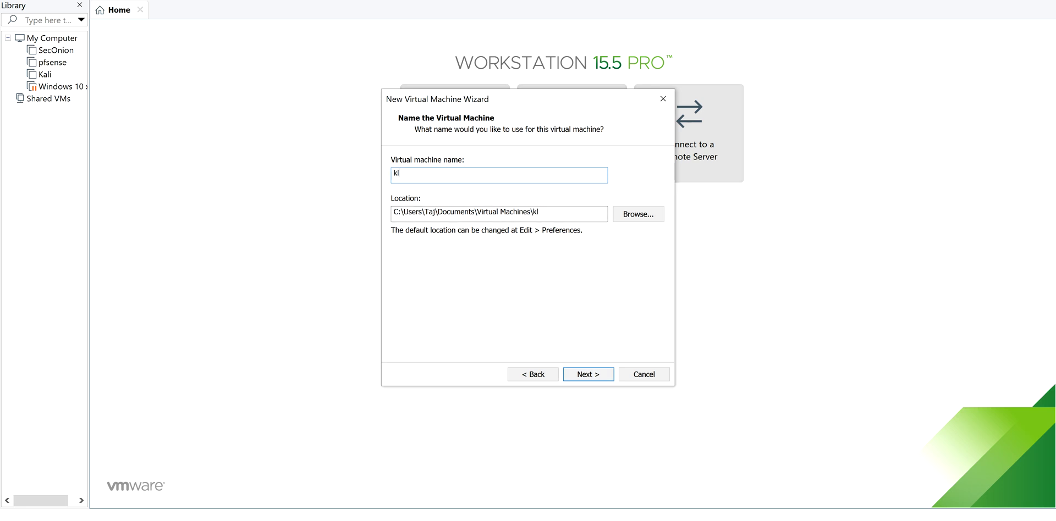
pyautogui.press('BackSpace')
pyautogui.press('BackSpace')
pyautogui.write('ali')
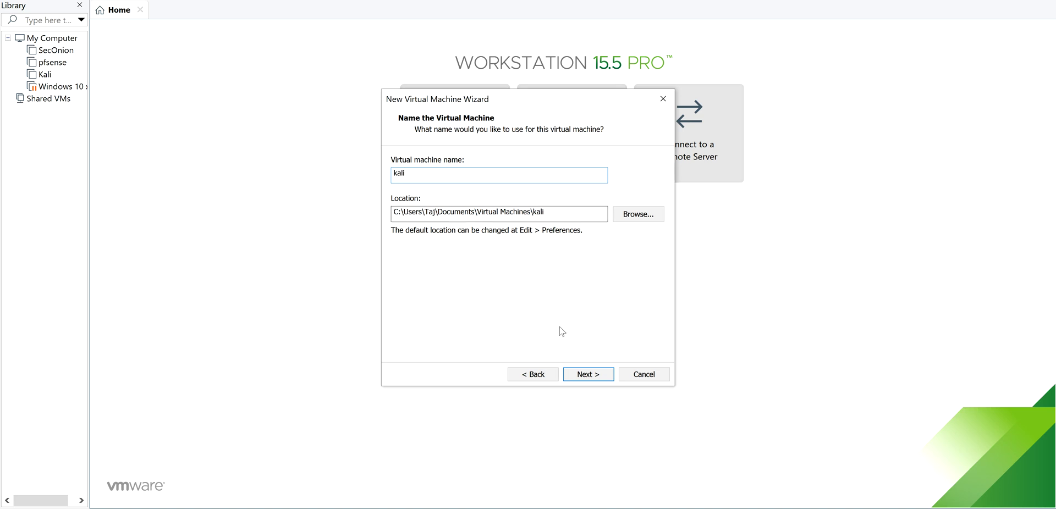
pyautogui.click(588, 375)
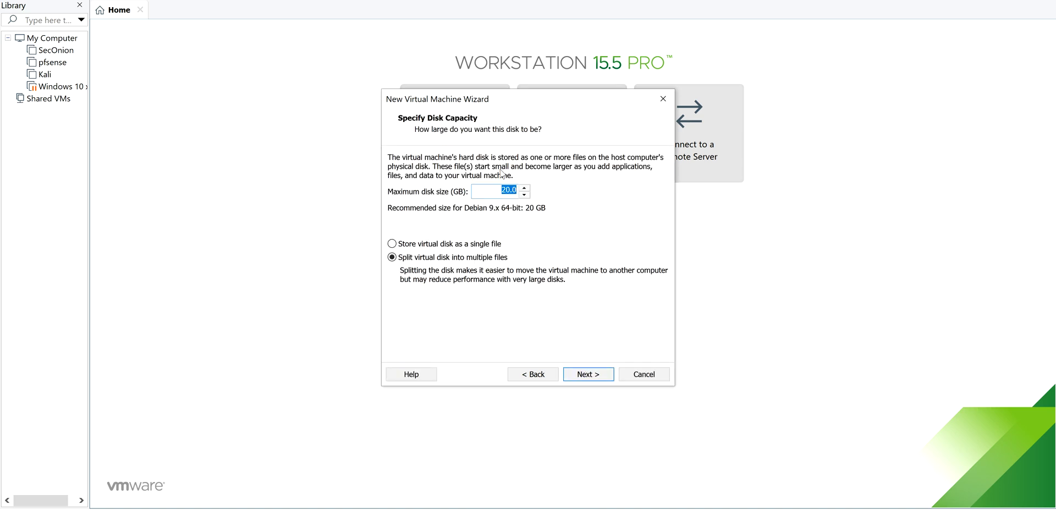
pyautogui.click(505, 189)
pyautogui.click(588, 374)
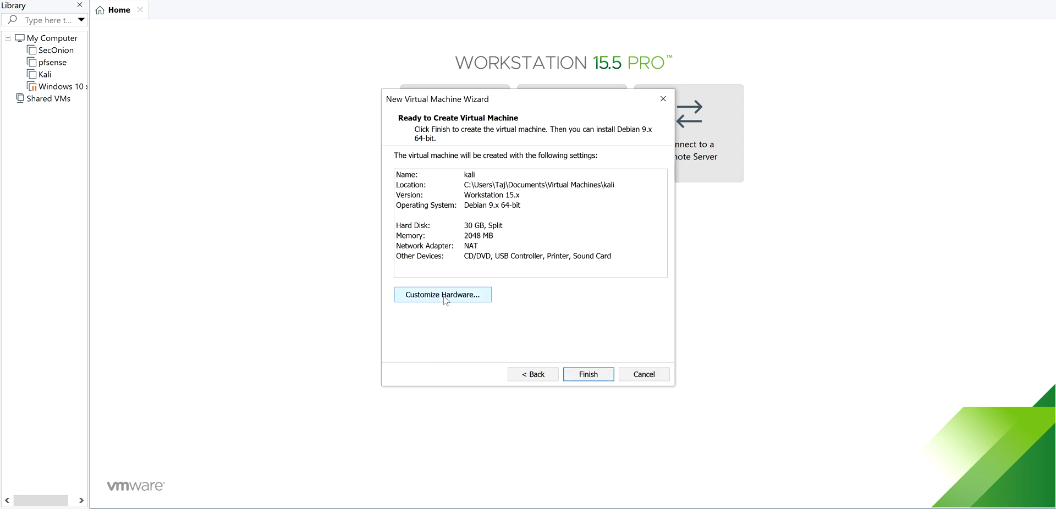
# Customize the virtual machine's hardware with 3824 MB of memory and finish creating it.
pyautogui.click(443, 295)
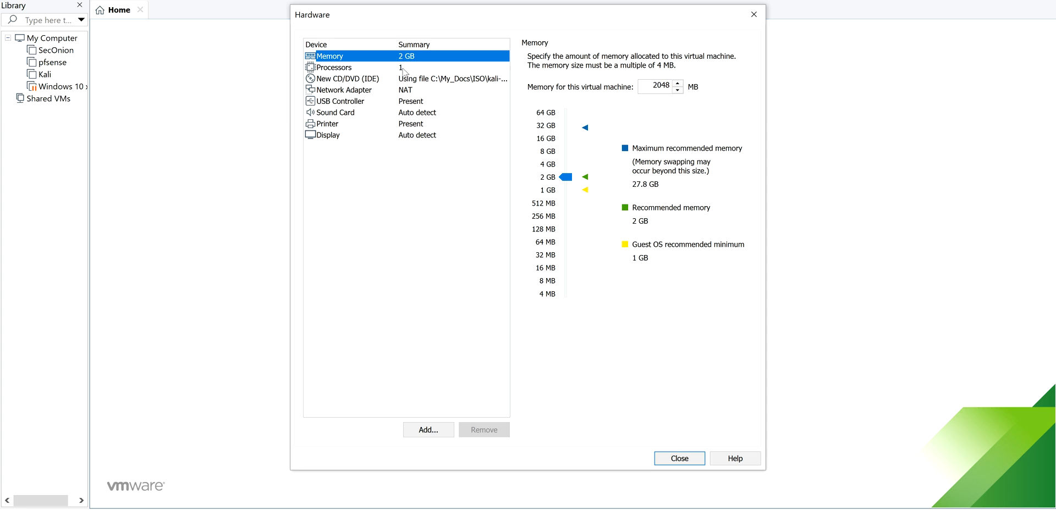
pyautogui.click(571, 180)
pyautogui.moveTo(572, 181); pyautogui.dragTo(570, 167)
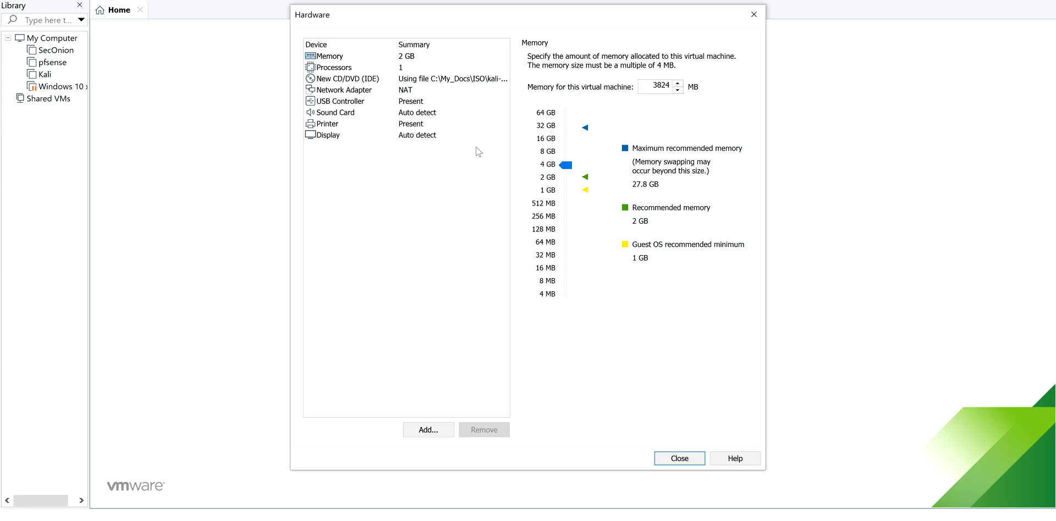
pyautogui.click(391, 68)
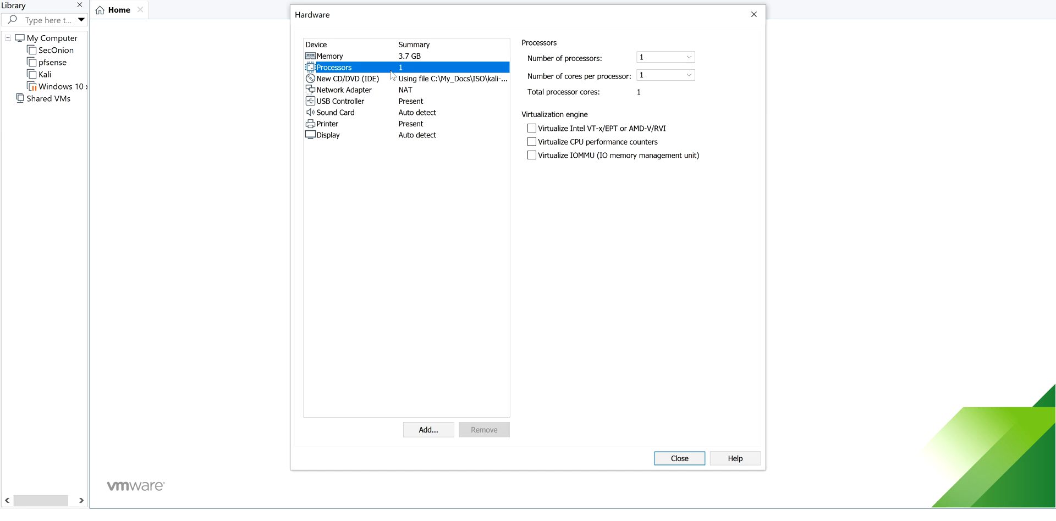
pyautogui.click(391, 90)
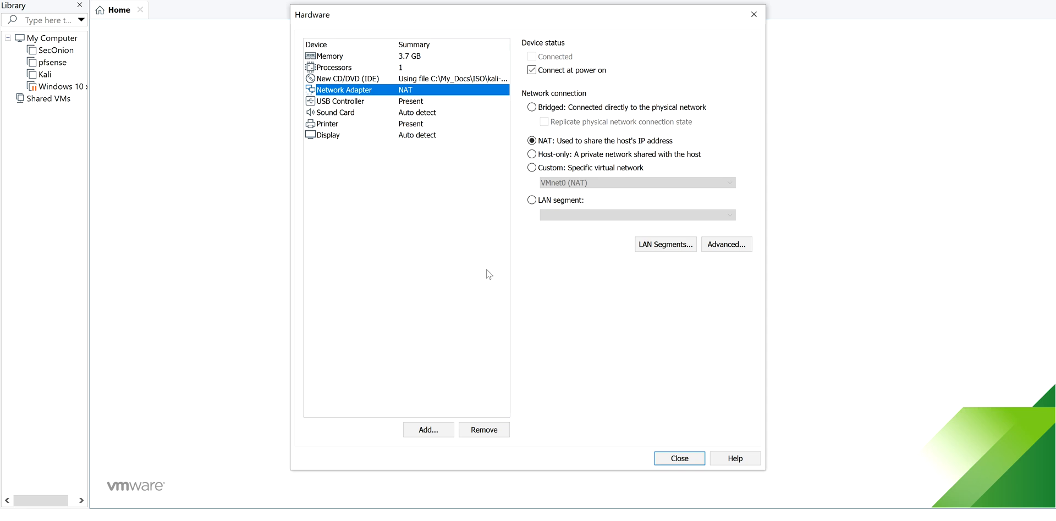
pyautogui.click(681, 458)
pyautogui.click(594, 375)
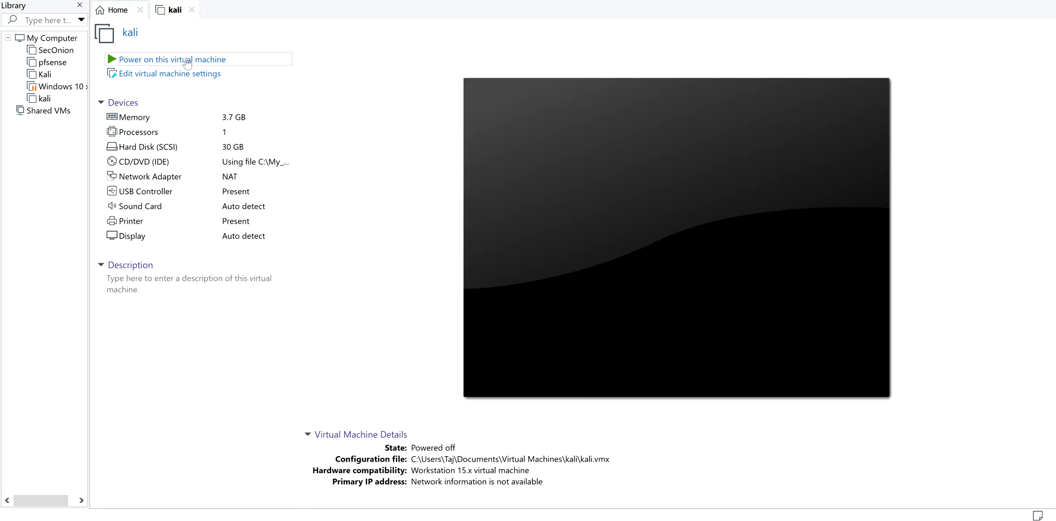
# Power on the new kali virtual machine and start the Graphical install from the installer menu.
pyautogui.click(186, 60)
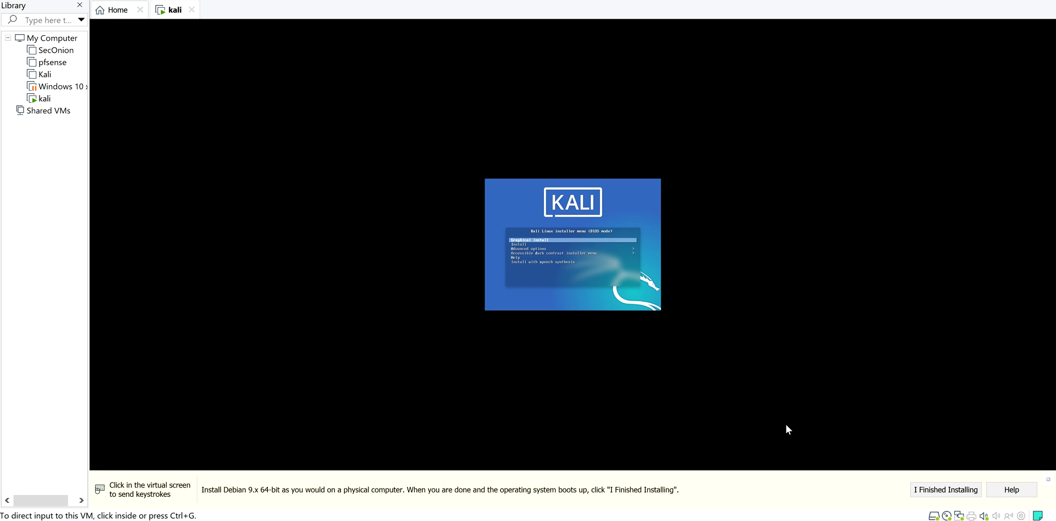
pyautogui.click(616, 223)
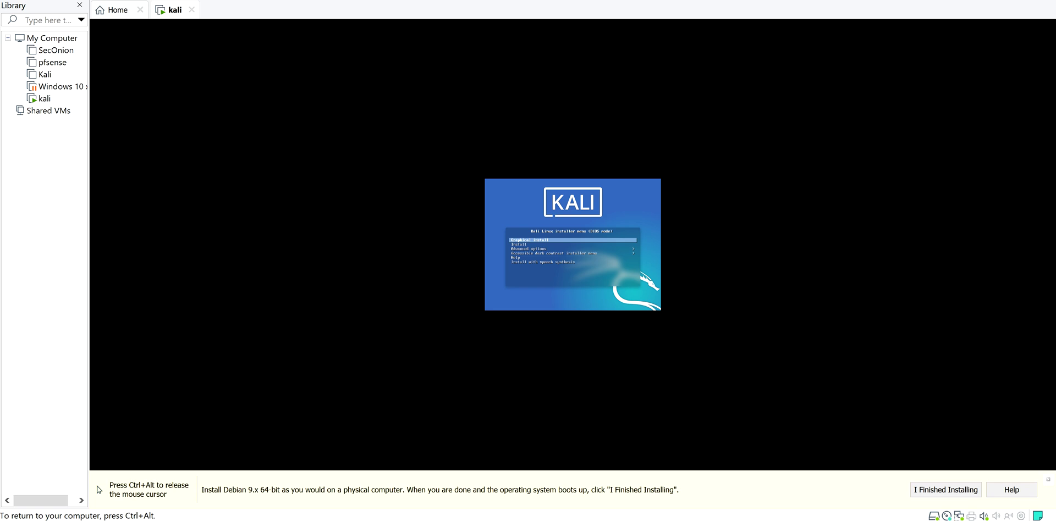
pyautogui.press('Return')
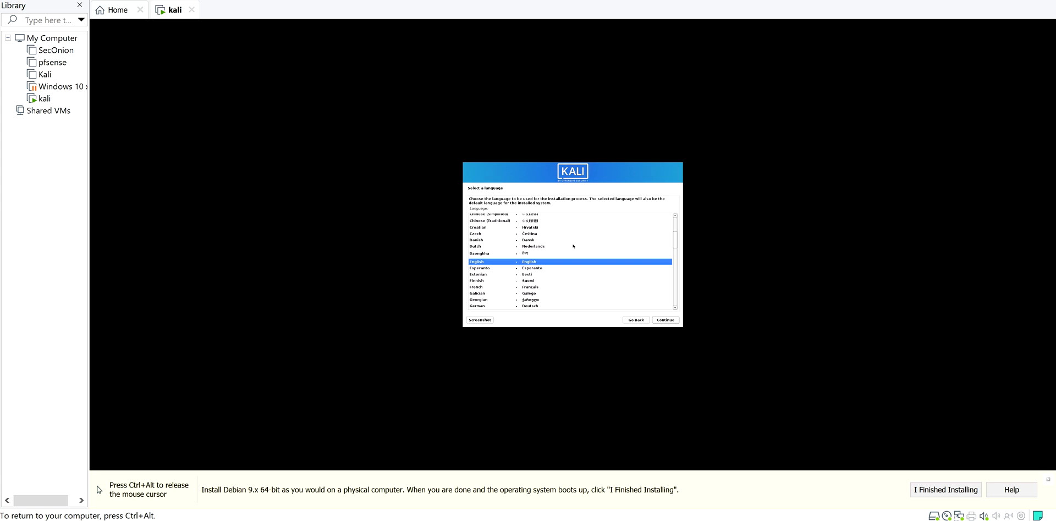
# Set the installer's language to English, location to United Kingdom and keymap to British English.
pyautogui.click(667, 321)
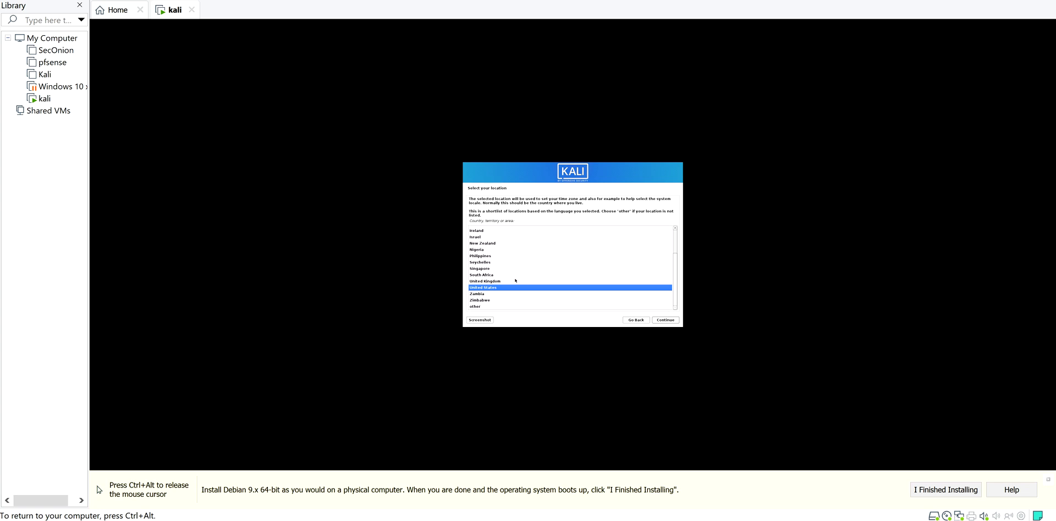
pyautogui.click(480, 281)
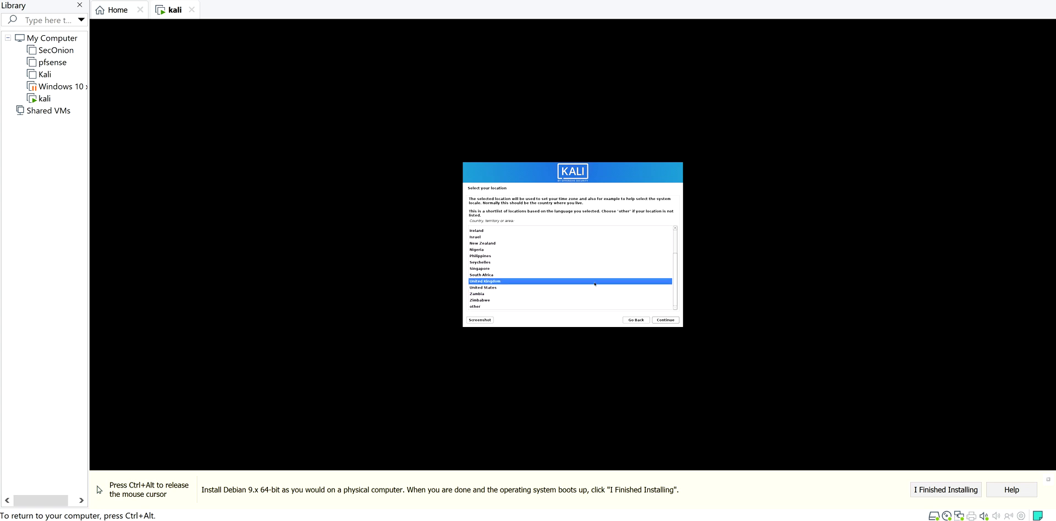
pyautogui.click(667, 321)
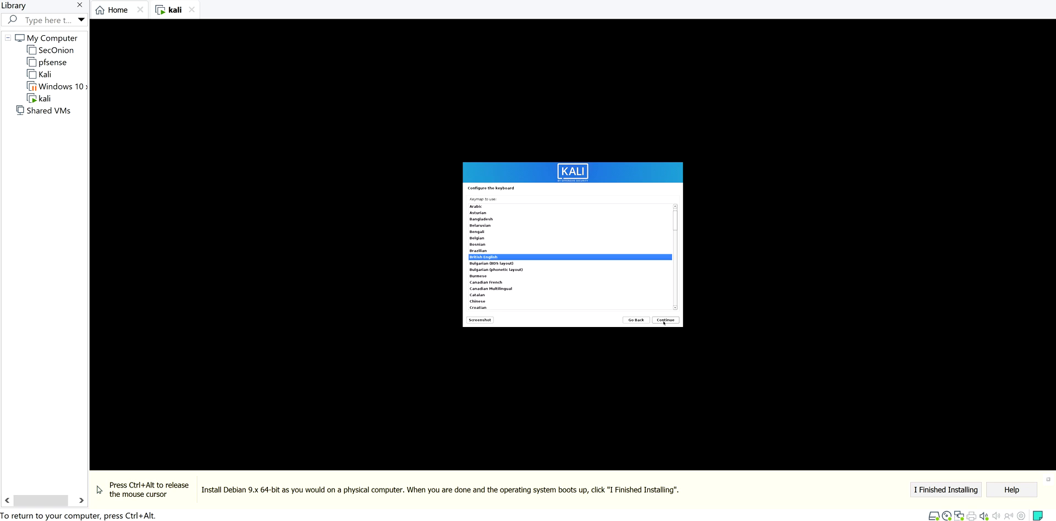
pyautogui.click(664, 323)
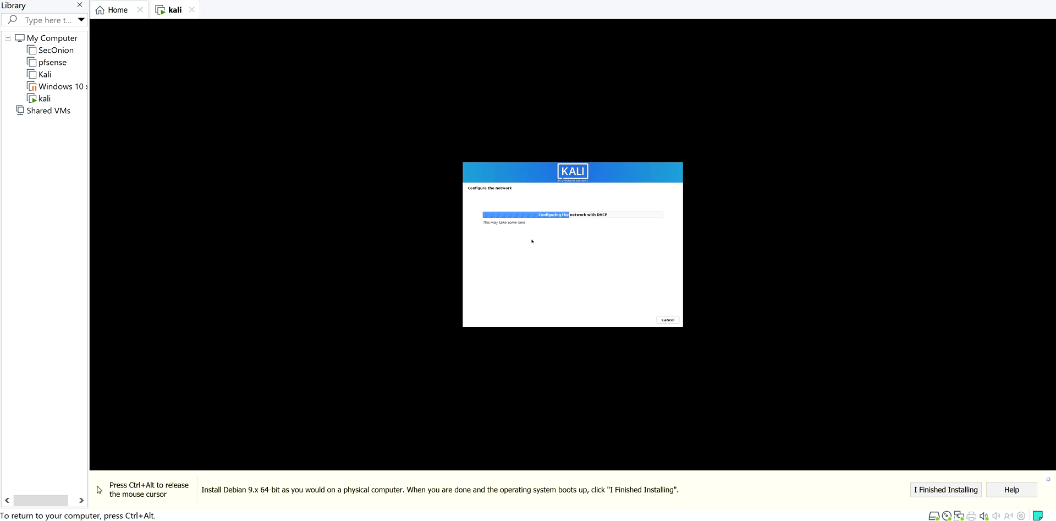
pyautogui.hotkey('ctrl', 'alt')
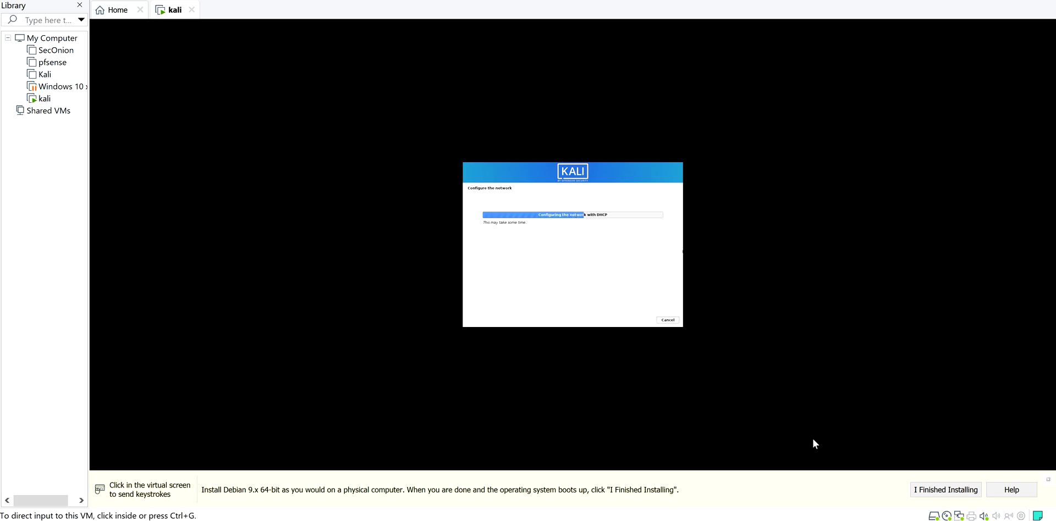
pyautogui.click(858, 520)
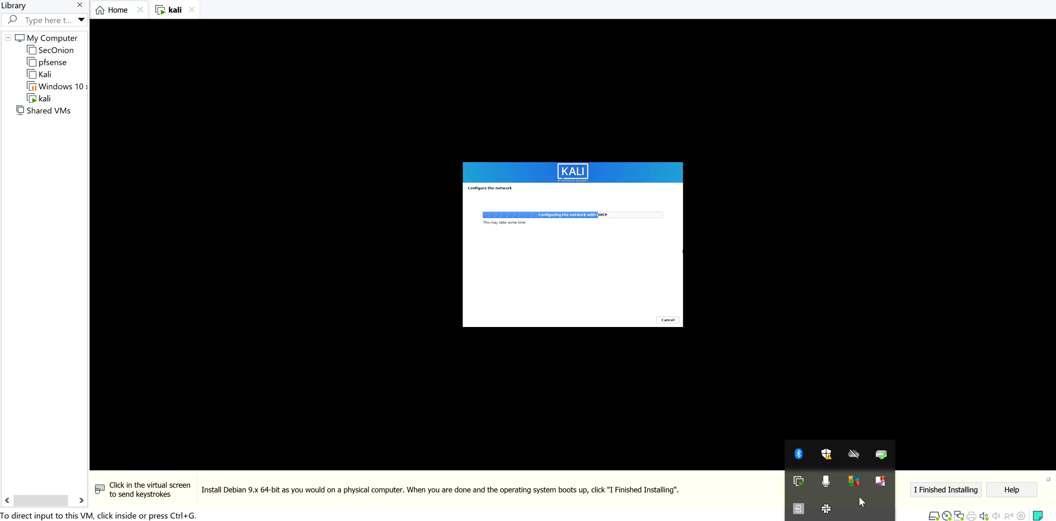
pyautogui.rightClick(874, 487)
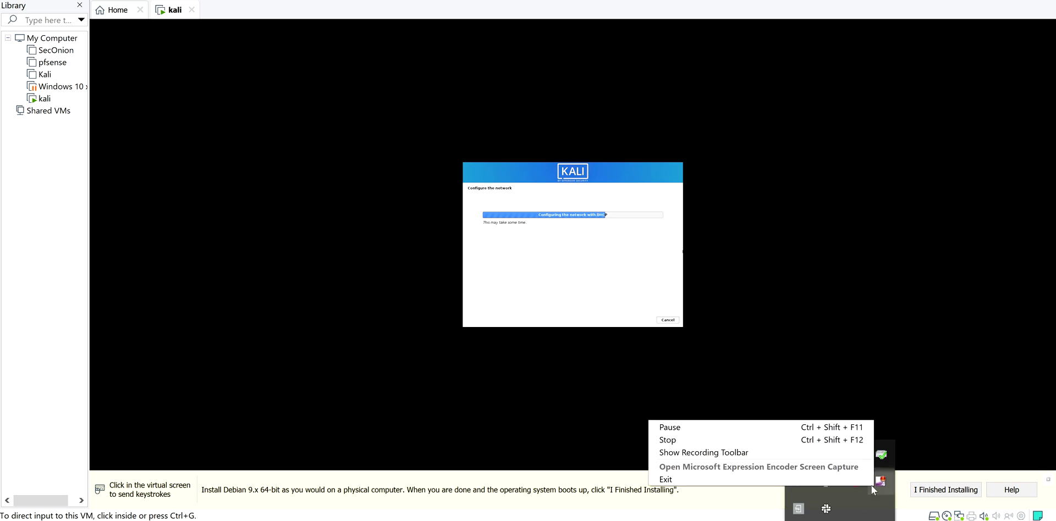
pyautogui.click(708, 427)
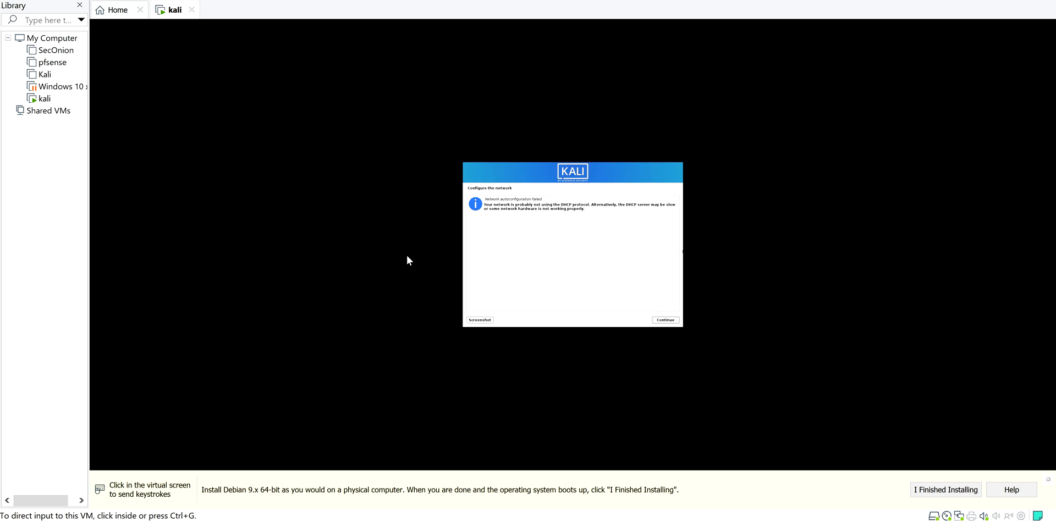
# Change the kali virtual machine's network adapter from NAT to a custom specific virtual network and apply the settings.
pyautogui.rightClick(173, 12)
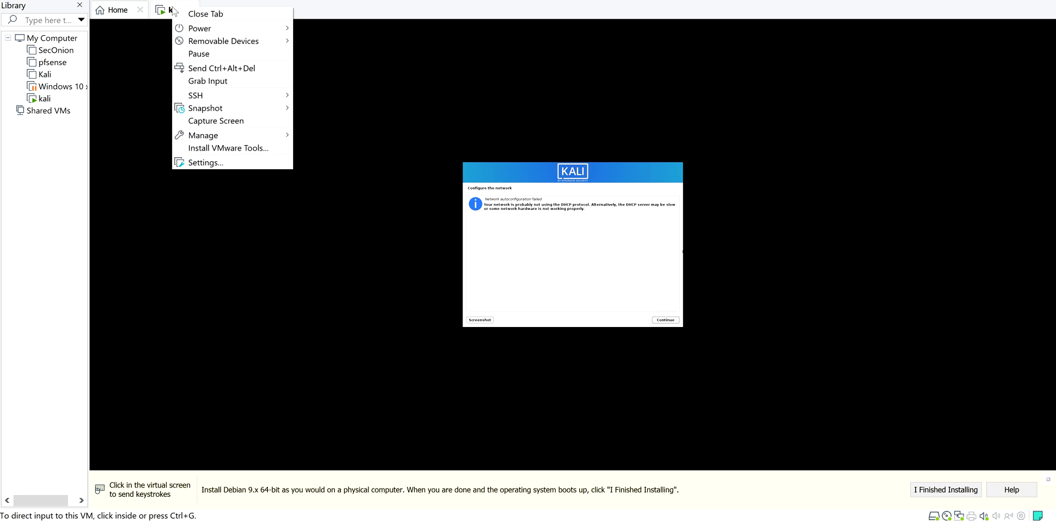
pyautogui.click(226, 162)
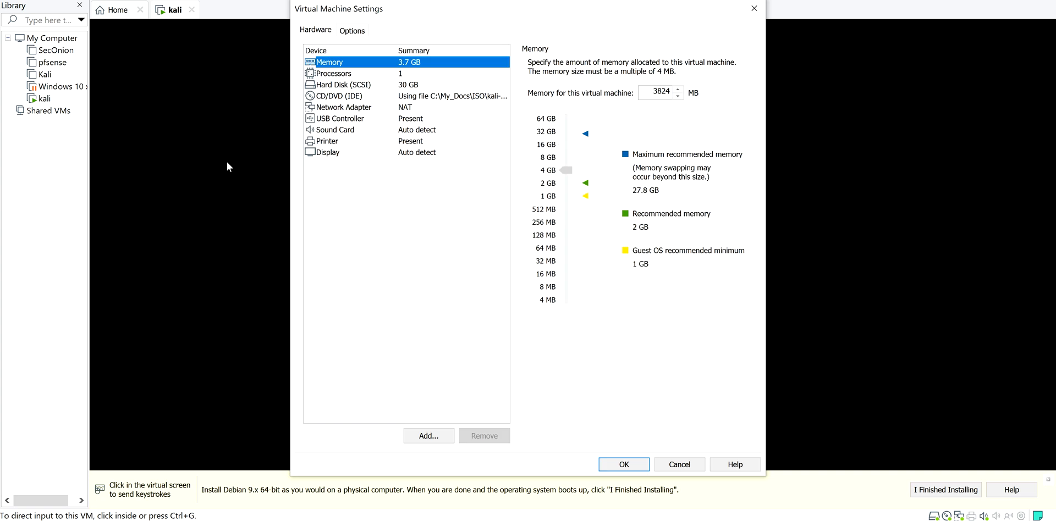
pyautogui.click(396, 108)
pyautogui.click(533, 174)
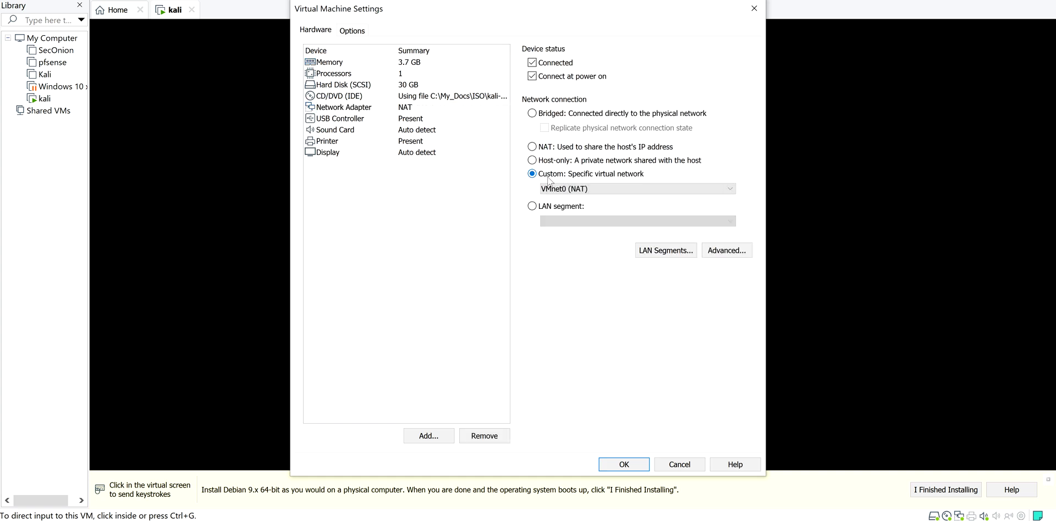
pyautogui.click(561, 189)
pyautogui.click(561, 200)
pyautogui.click(625, 465)
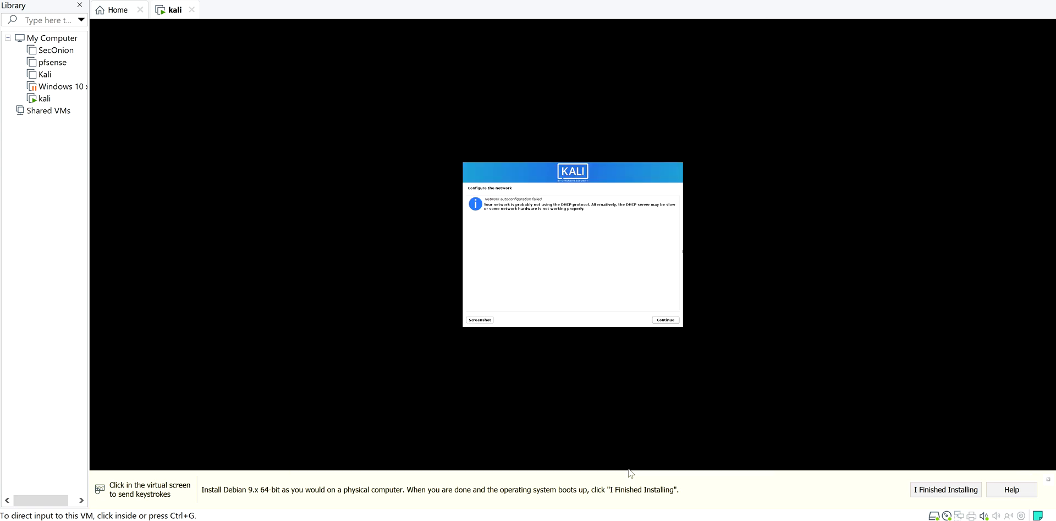
# Retry the installer's network autoconfiguration, then accept the hostname kali and leave the domain name blank.
pyautogui.click(560, 315)
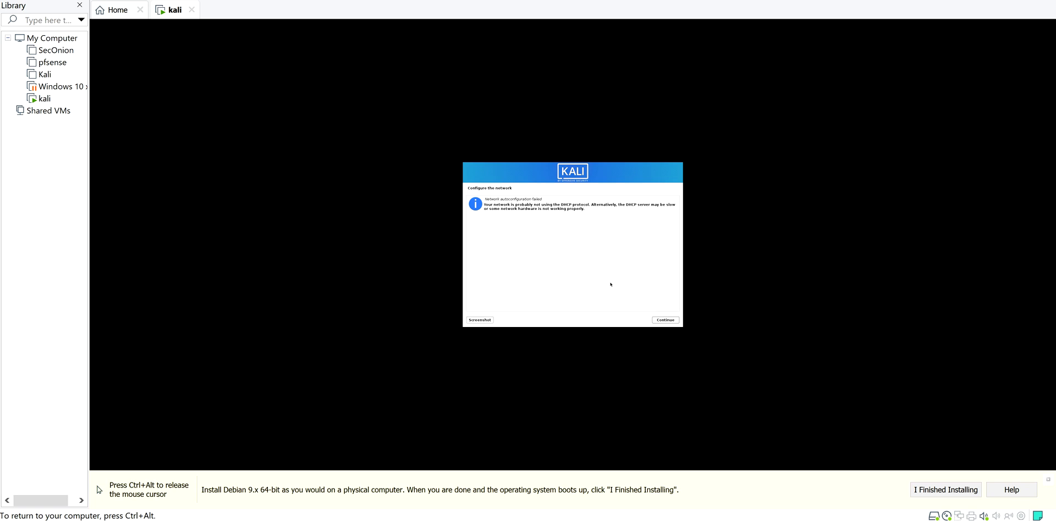
pyautogui.click(668, 319)
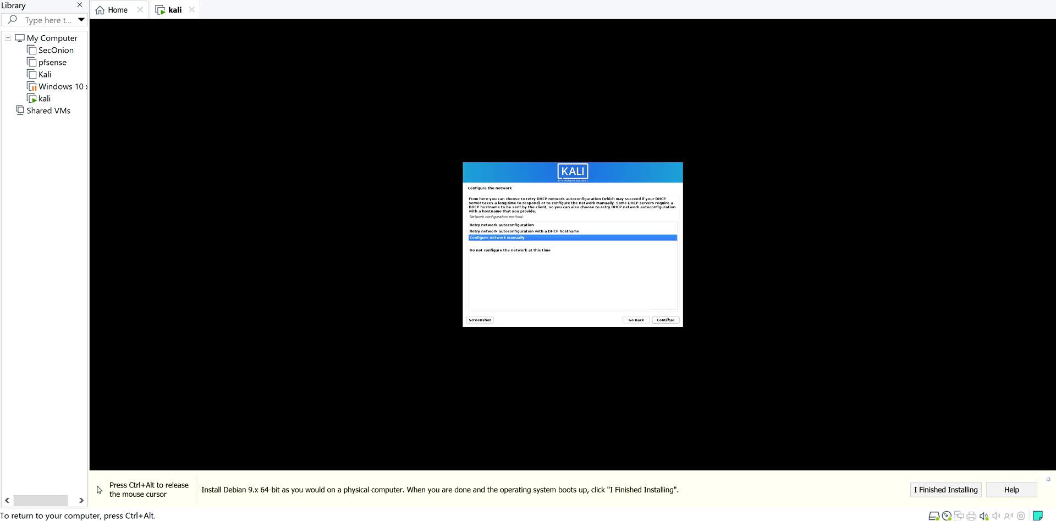
pyautogui.click(508, 225)
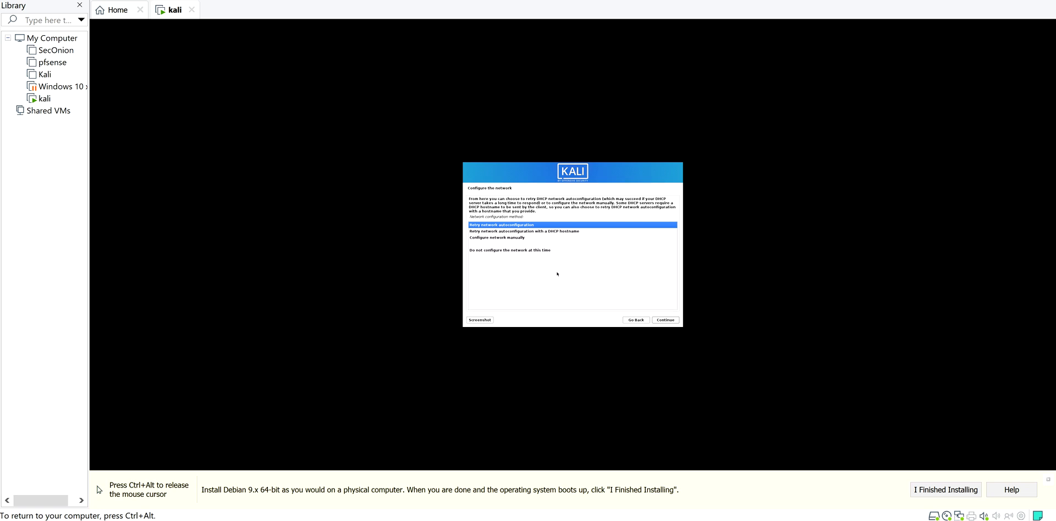
pyautogui.click(664, 321)
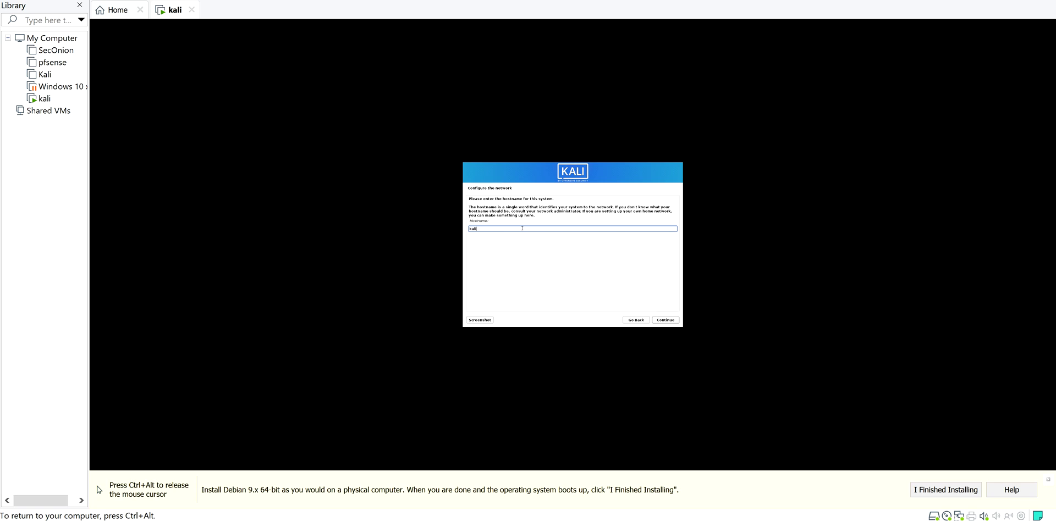
pyautogui.click(672, 322)
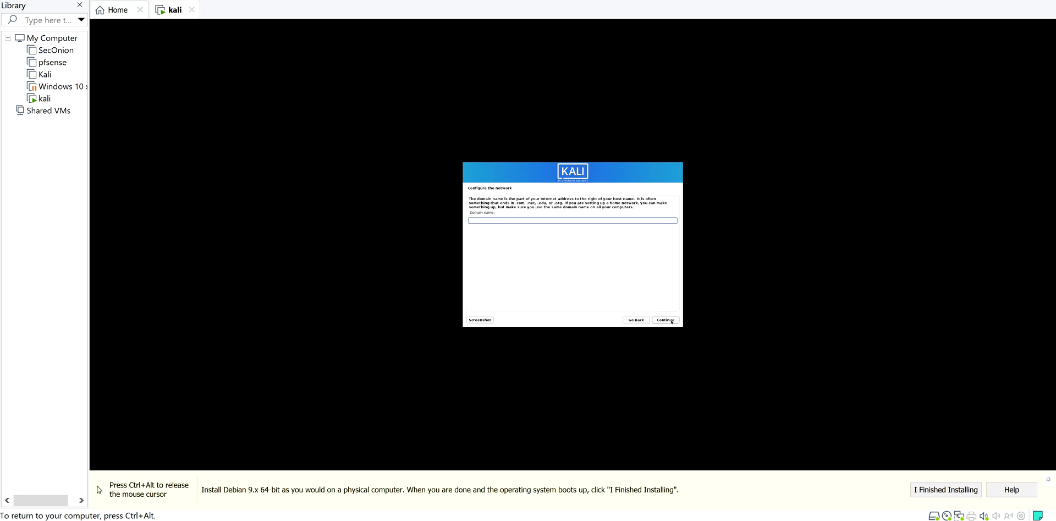
pyautogui.click(672, 322)
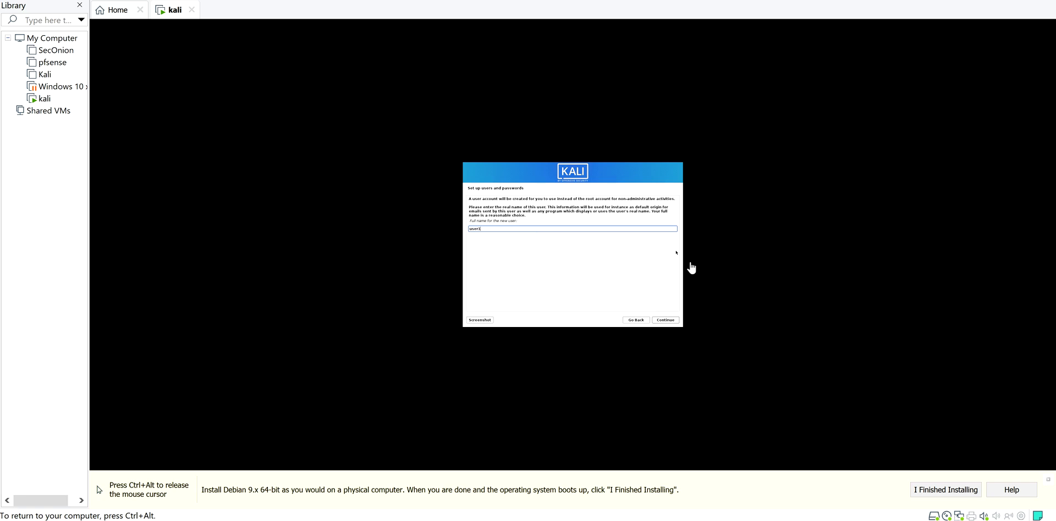
# Set up the new user account with user1 as full name and username, and enter and verify its password.
pyautogui.click(670, 322)
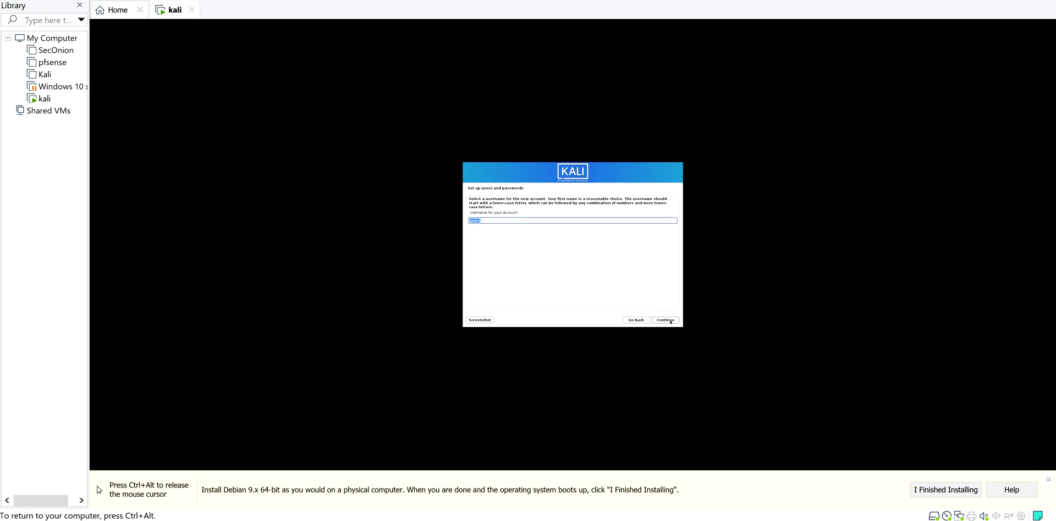
pyautogui.click(670, 321)
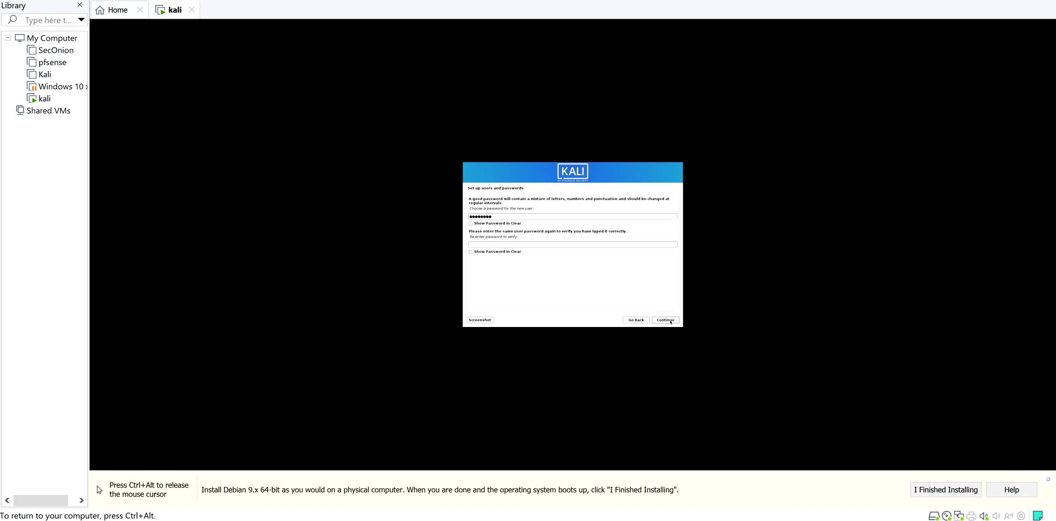
pyautogui.press('Tab')
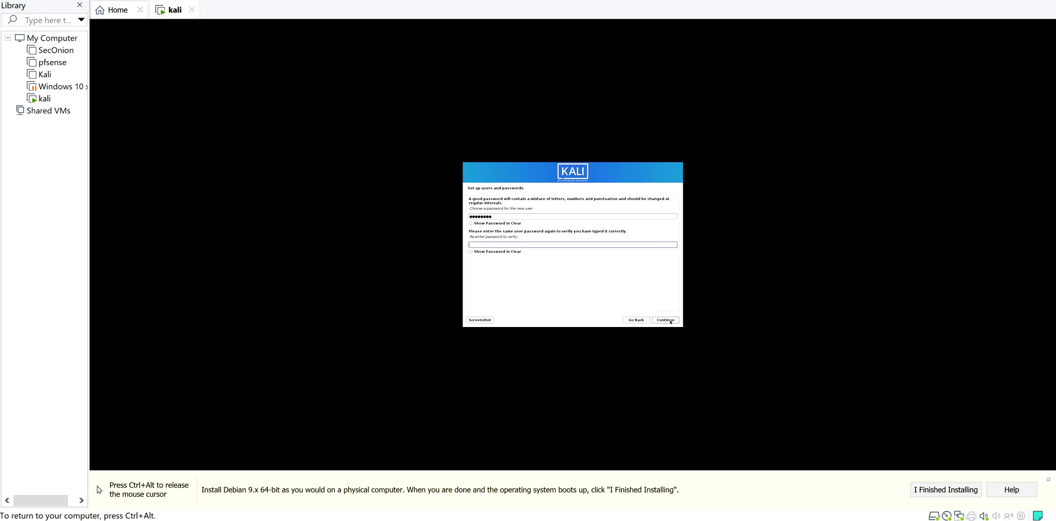
pyautogui.write('••••')
pyautogui.click(670, 323)
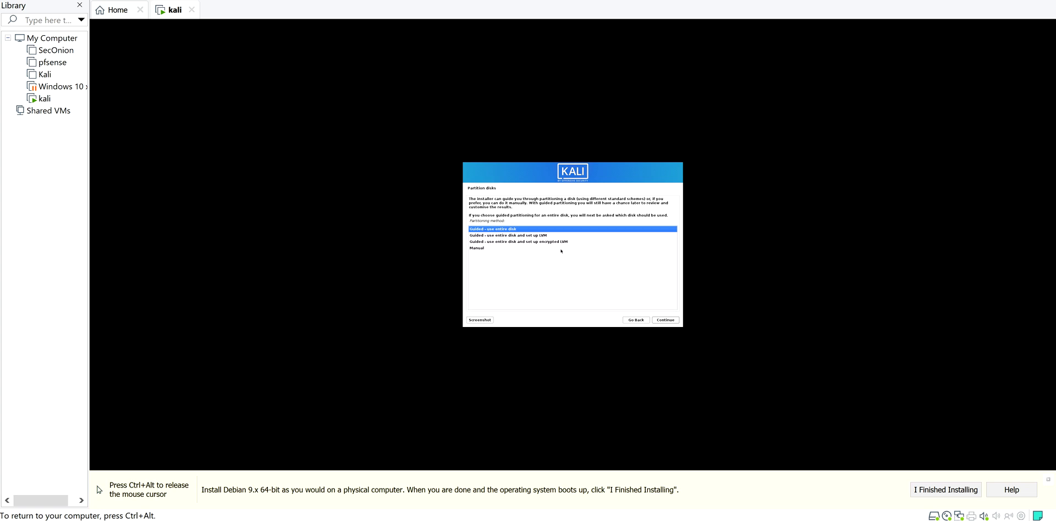
# Partition the entire virtual disk with the guided method, all files in one partition, and write the changes to disk.
pyautogui.click(672, 324)
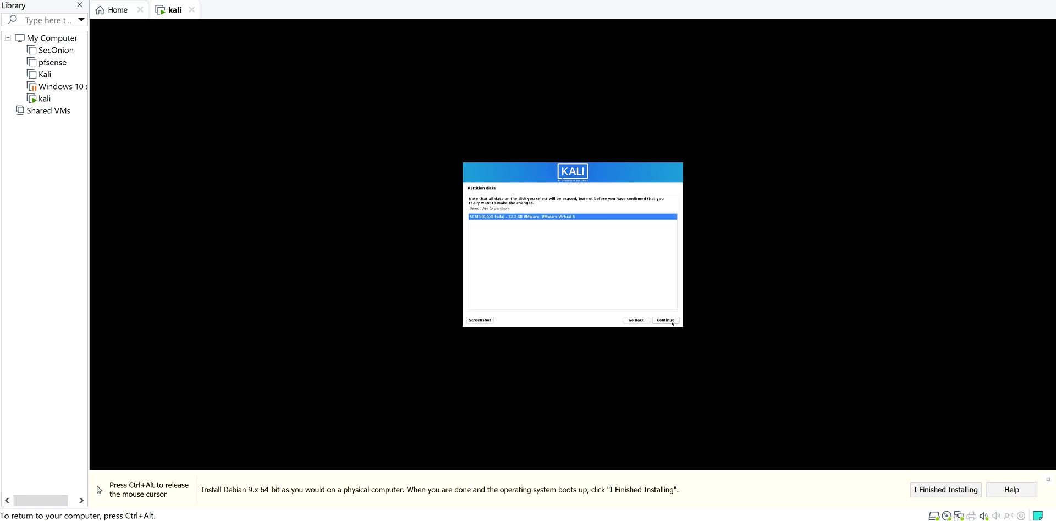
pyautogui.click(672, 324)
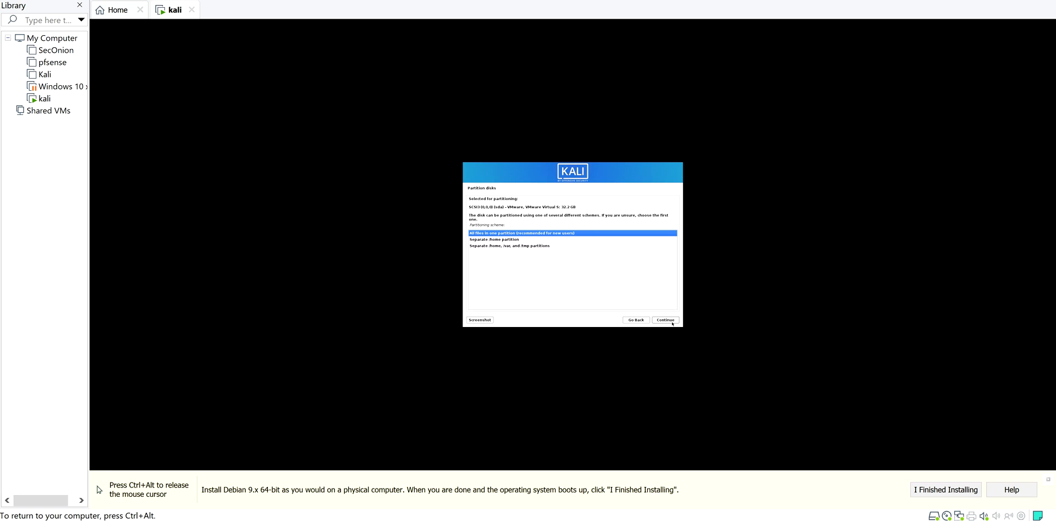
pyautogui.click(667, 321)
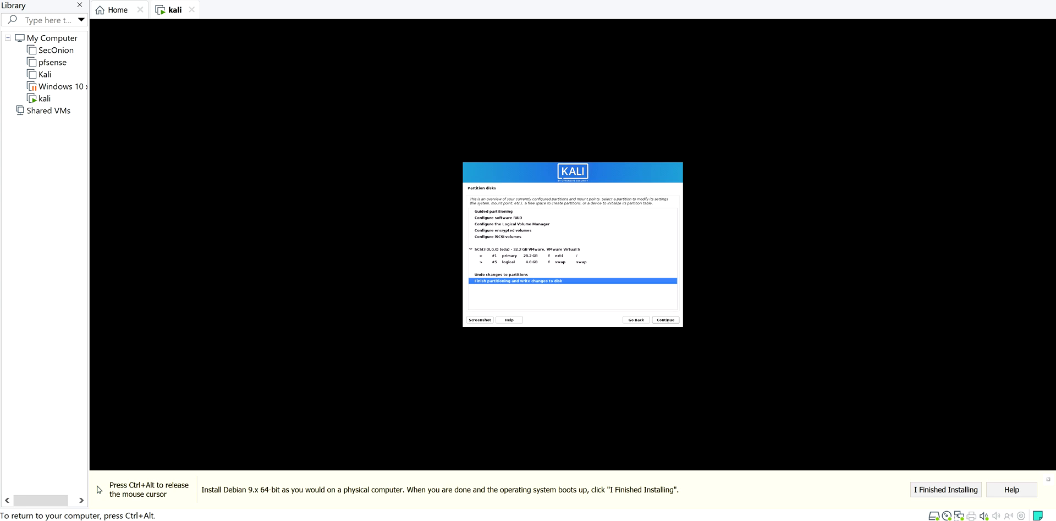
pyautogui.click(667, 320)
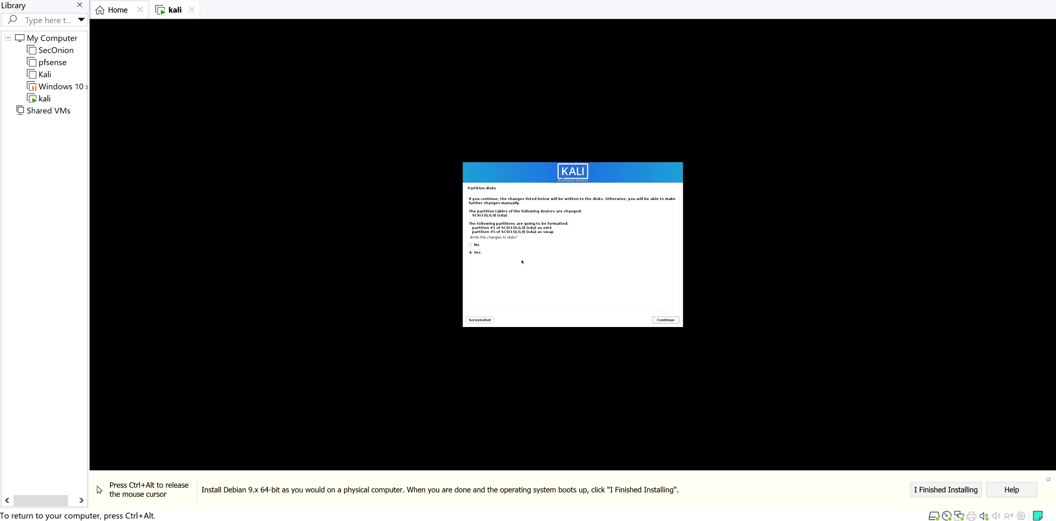
pyautogui.click(664, 321)
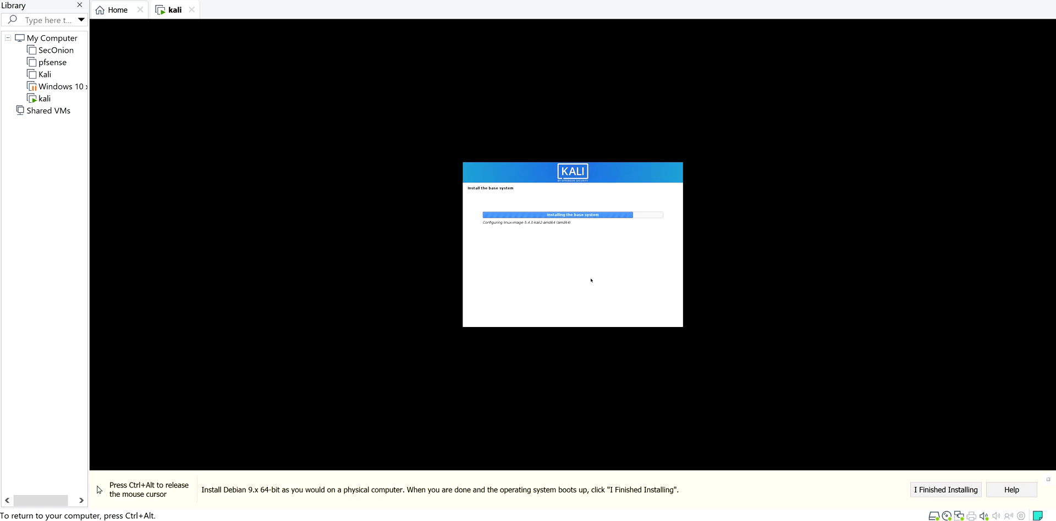
pyautogui.hotkey('ctrl', 'alt')
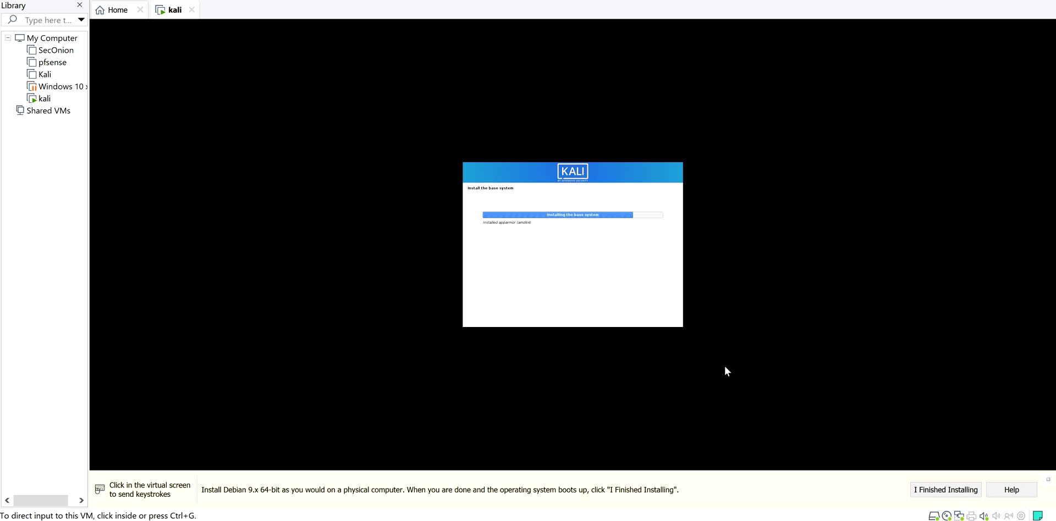
pyautogui.click(842, 520)
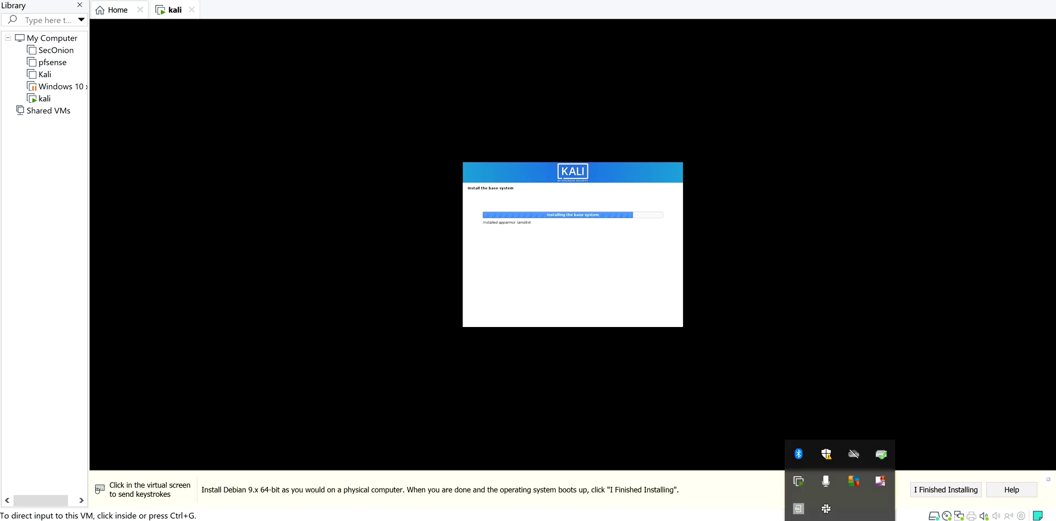
pyautogui.rightClick(882, 484)
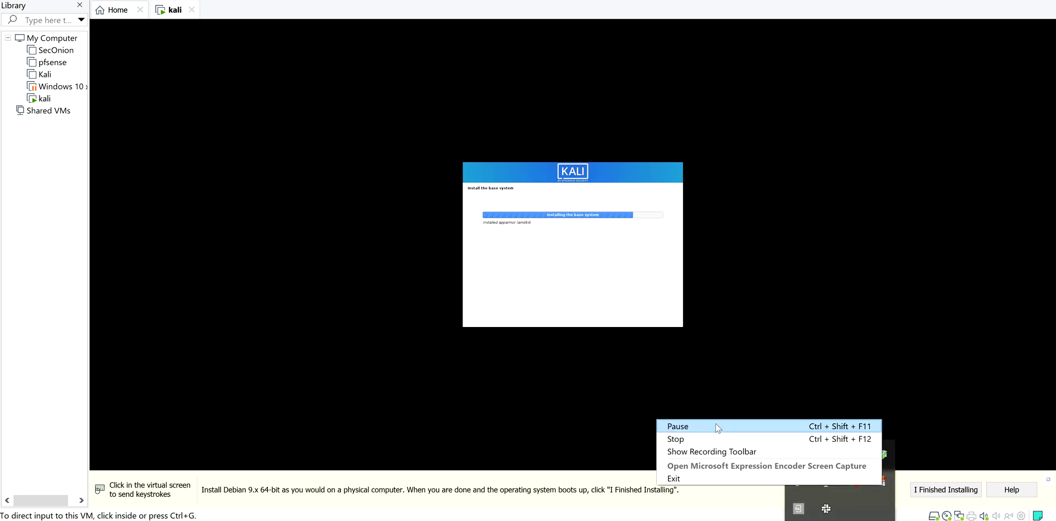
pyautogui.click(717, 426)
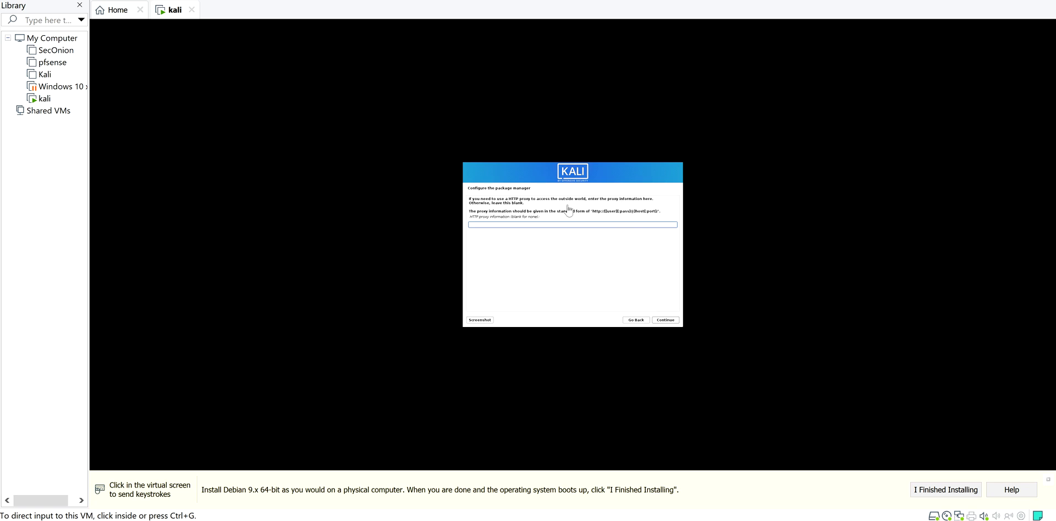
# Leave the HTTP proxy information blank and continue configuring the package manager.
pyautogui.click(664, 320)
pyautogui.click(664, 320)
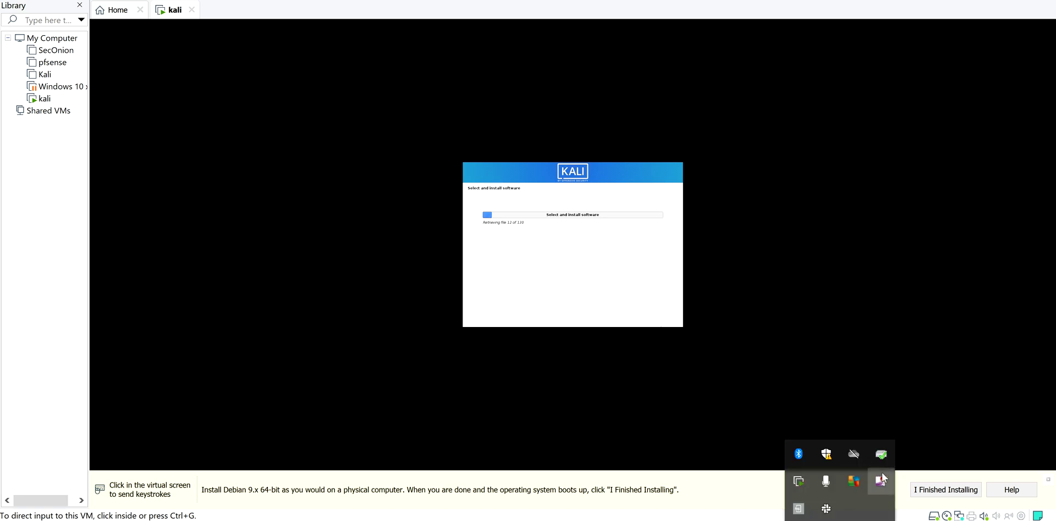
pyautogui.rightClick(880, 481)
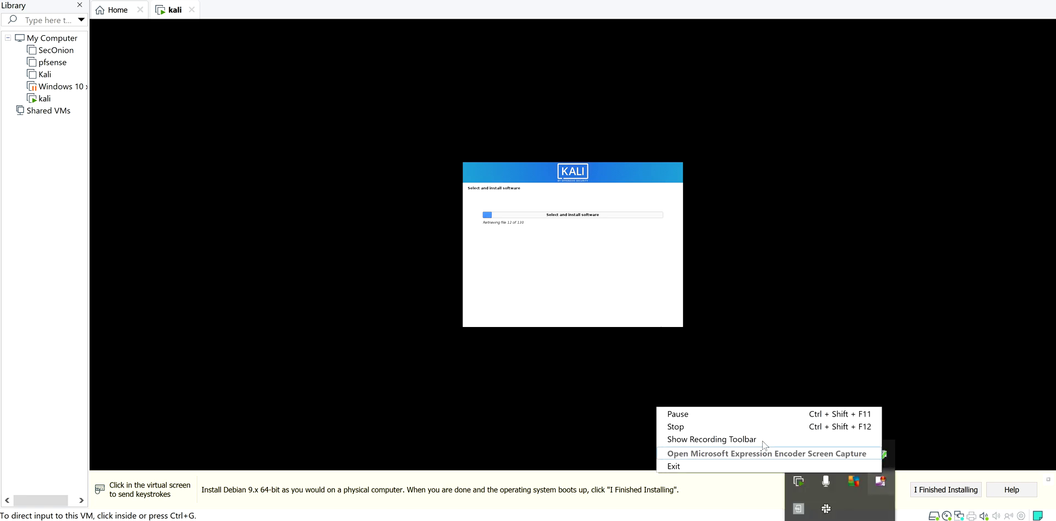
pyautogui.click(731, 417)
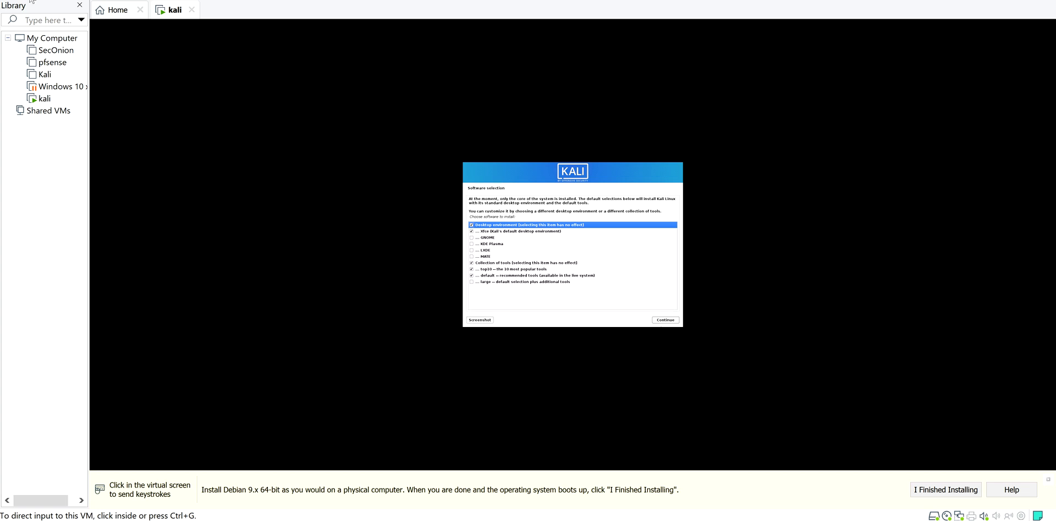
# Hide the Library pane, and start installing the software selection with GNOME, KDE Plasma, LXDE, MATE and the large tool collection added.
pyautogui.click(80, 5)
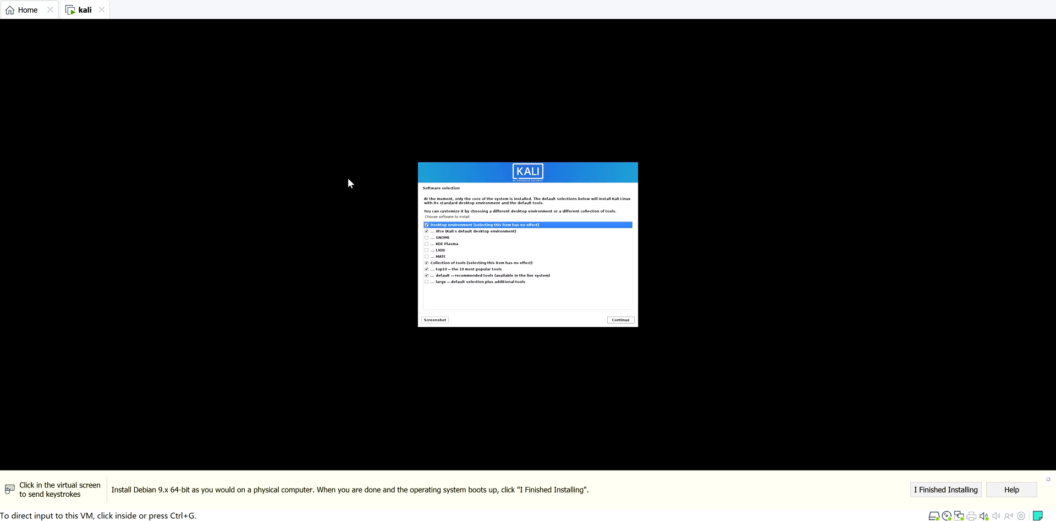
pyautogui.click(348, 179)
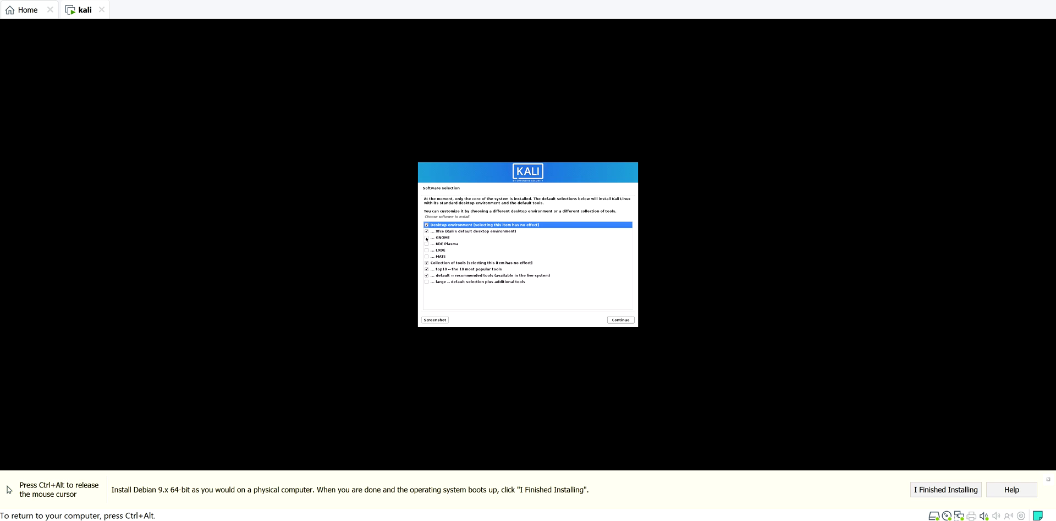
pyautogui.click(427, 238)
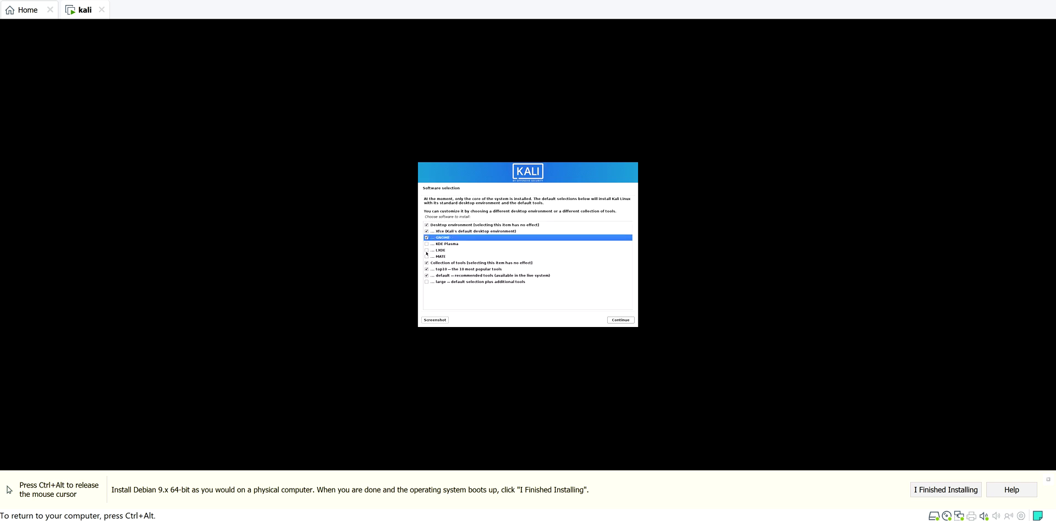
pyautogui.click(426, 244)
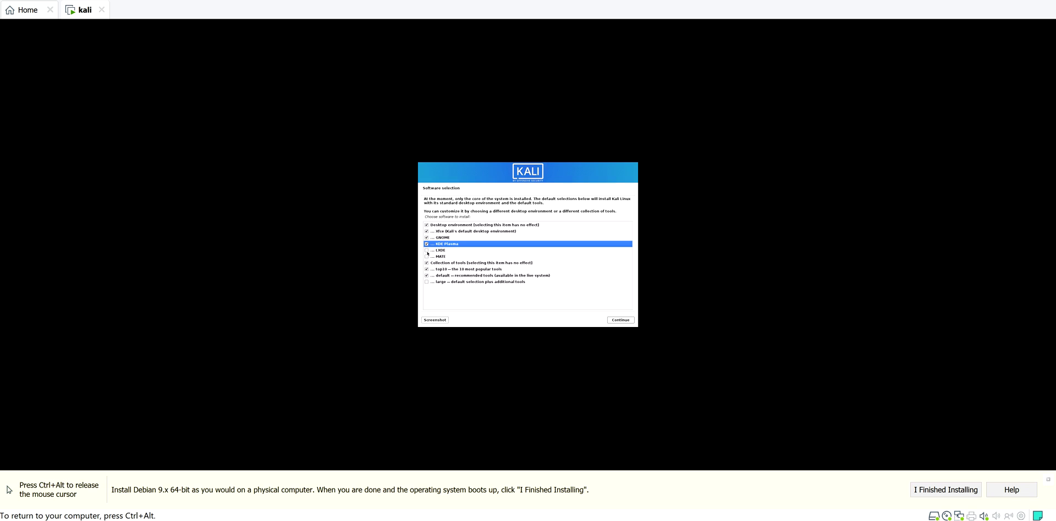
pyautogui.click(427, 250)
pyautogui.click(427, 257)
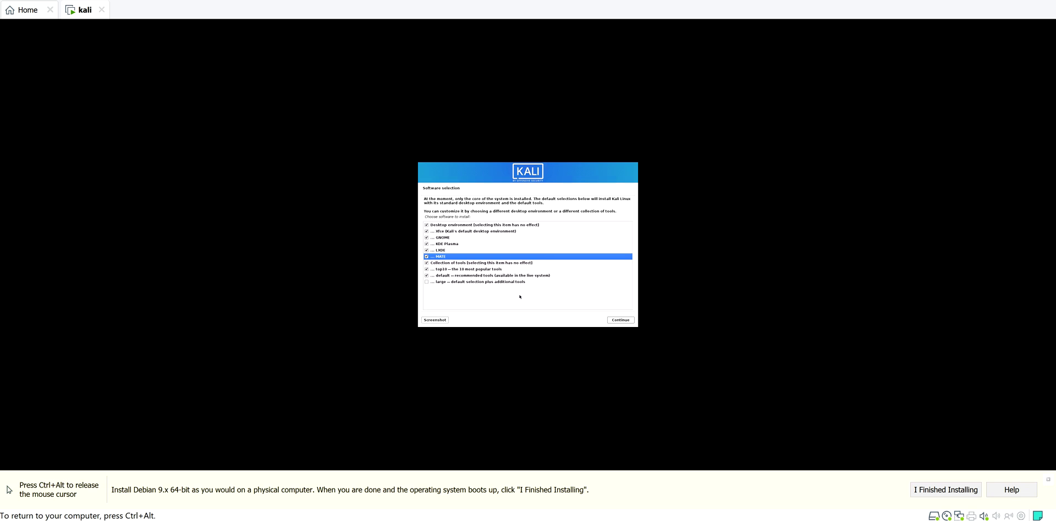
pyautogui.click(427, 282)
pyautogui.hotkey('ctrl', 'alt')
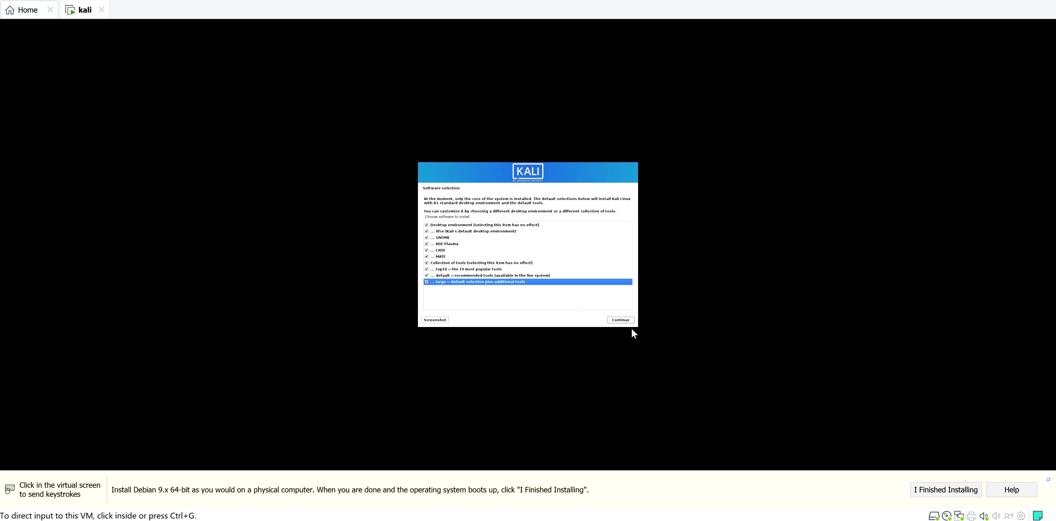
pyautogui.click(632, 330)
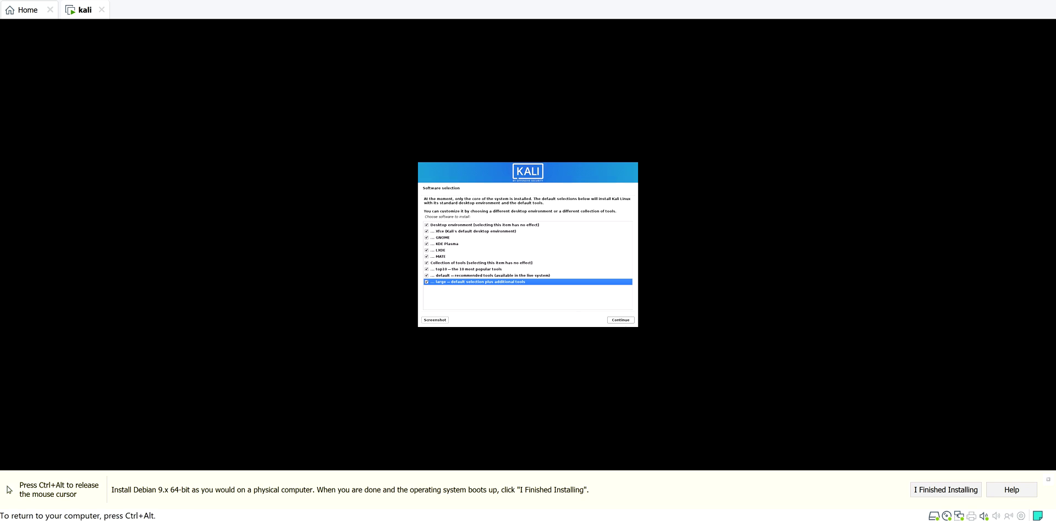
pyautogui.click(622, 321)
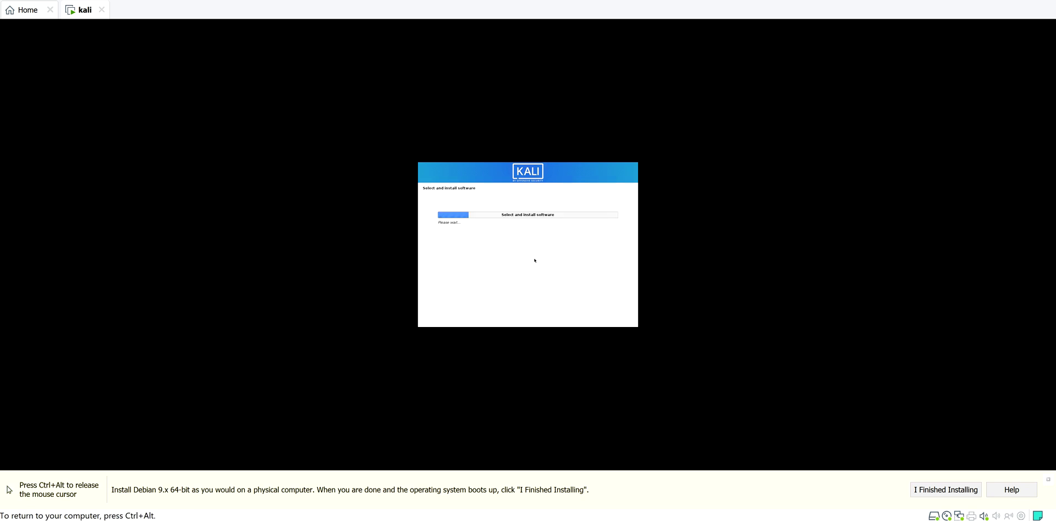
pyautogui.hotkey('ctrl', 'alt')
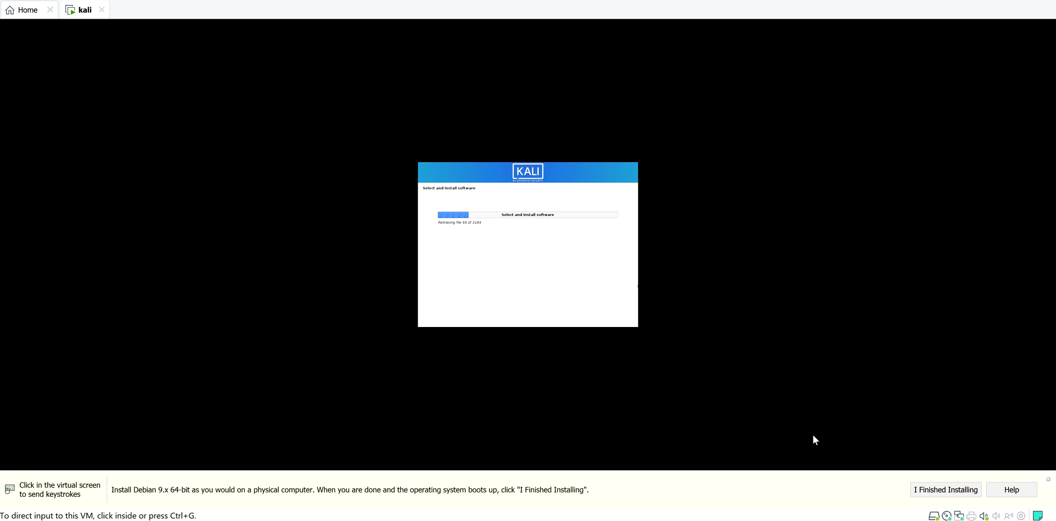
pyautogui.click(840, 520)
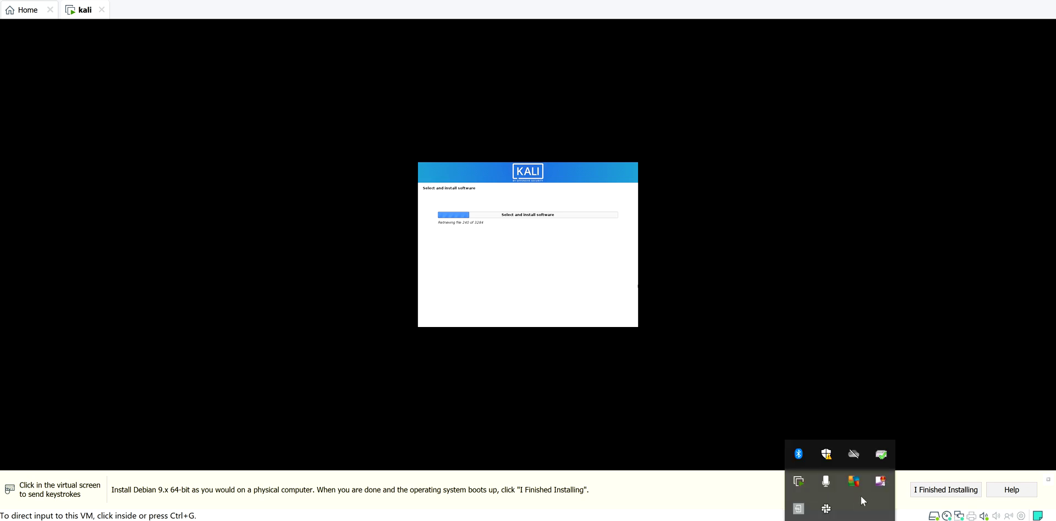
pyautogui.rightClick(872, 485)
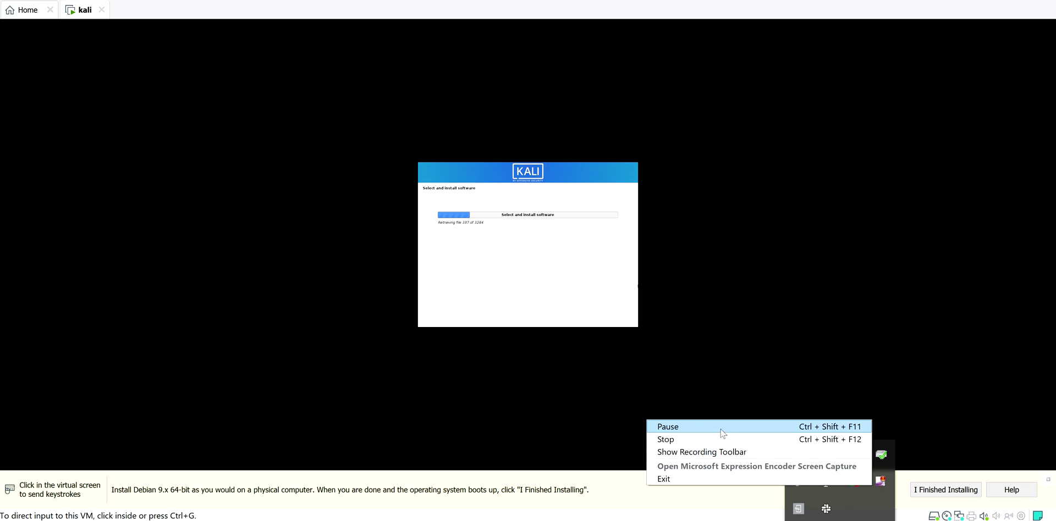
pyautogui.click(722, 432)
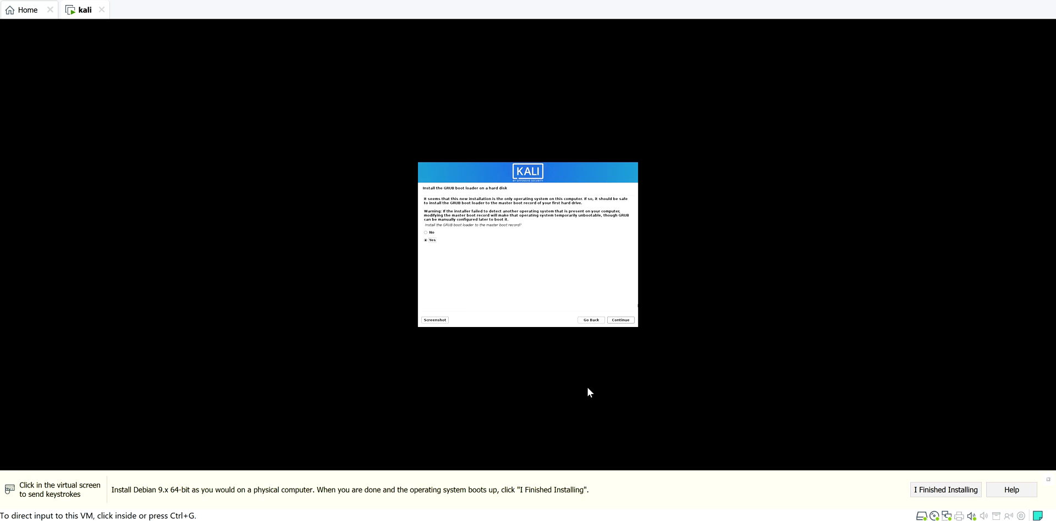
# Install the GRUB boot loader to the master boot record, choosing /dev/sda as the boot loader device.
pyautogui.click(622, 323)
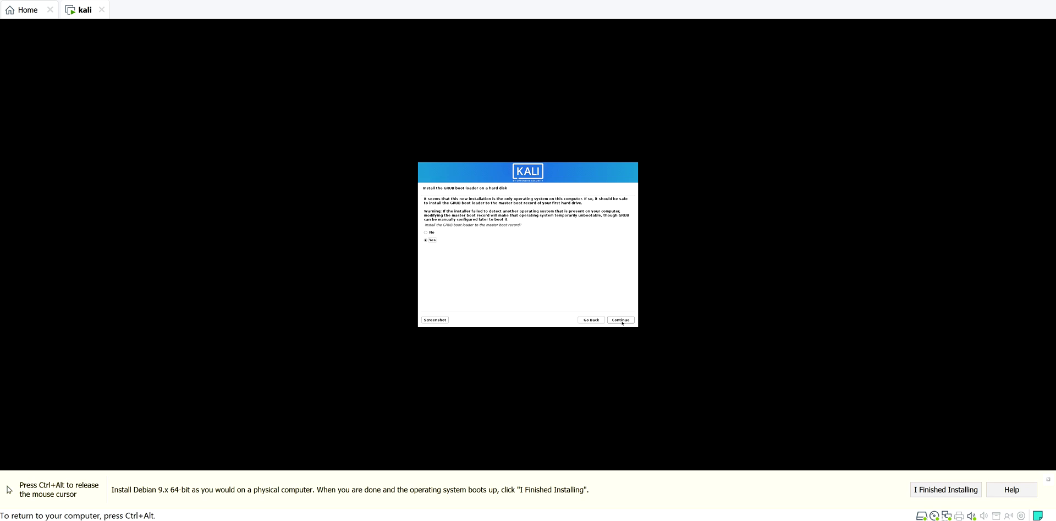
pyautogui.click(622, 320)
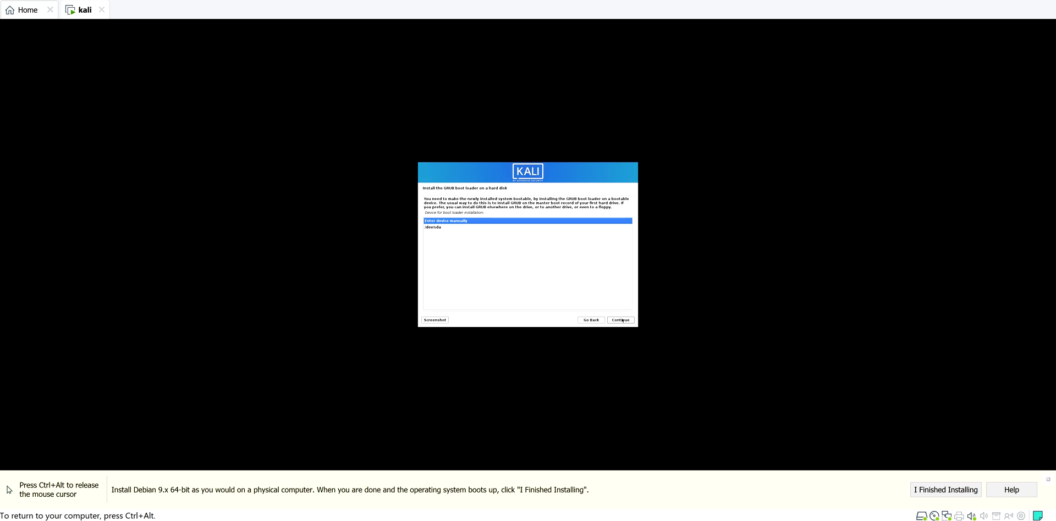
pyautogui.hotkey('ctrl', 'alt')
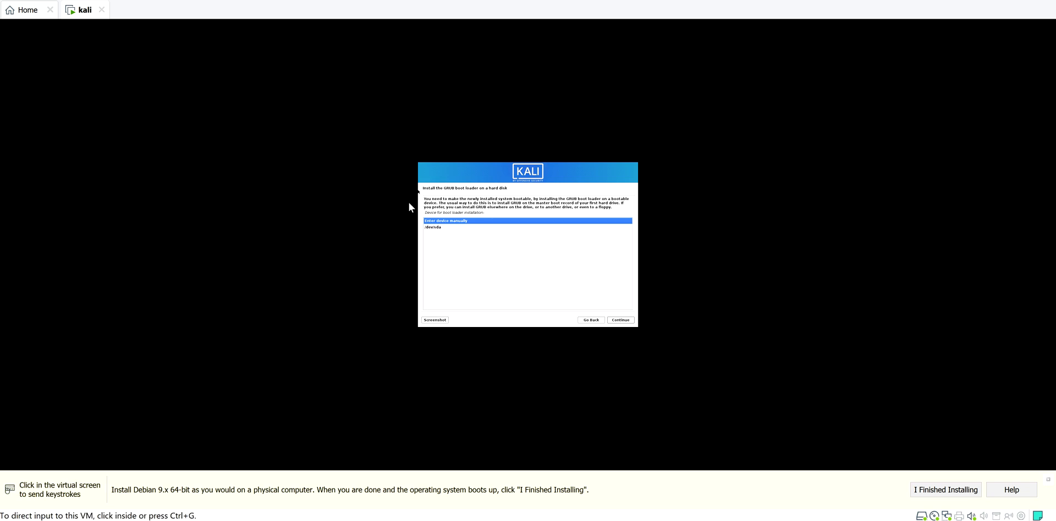
pyautogui.click(410, 205)
pyautogui.click(434, 228)
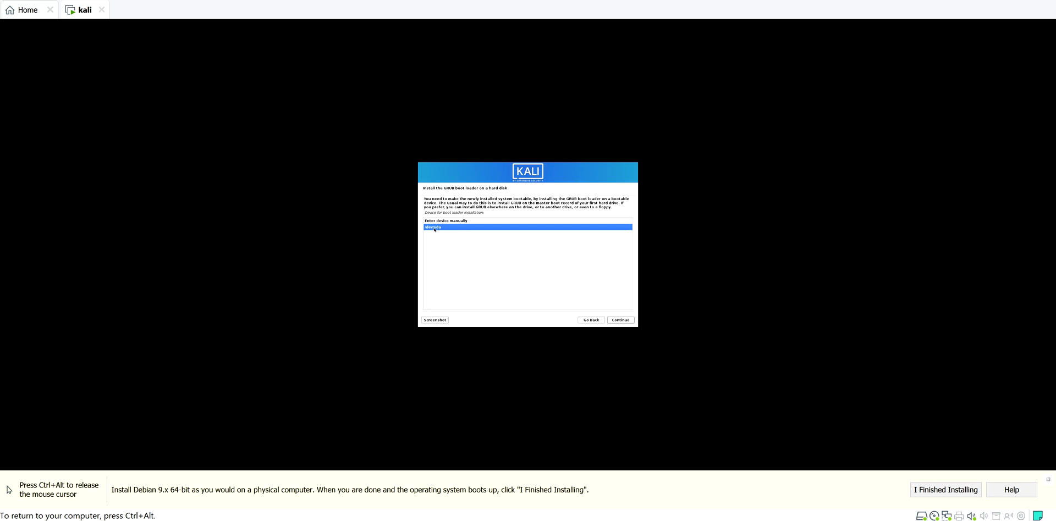
pyautogui.click(622, 320)
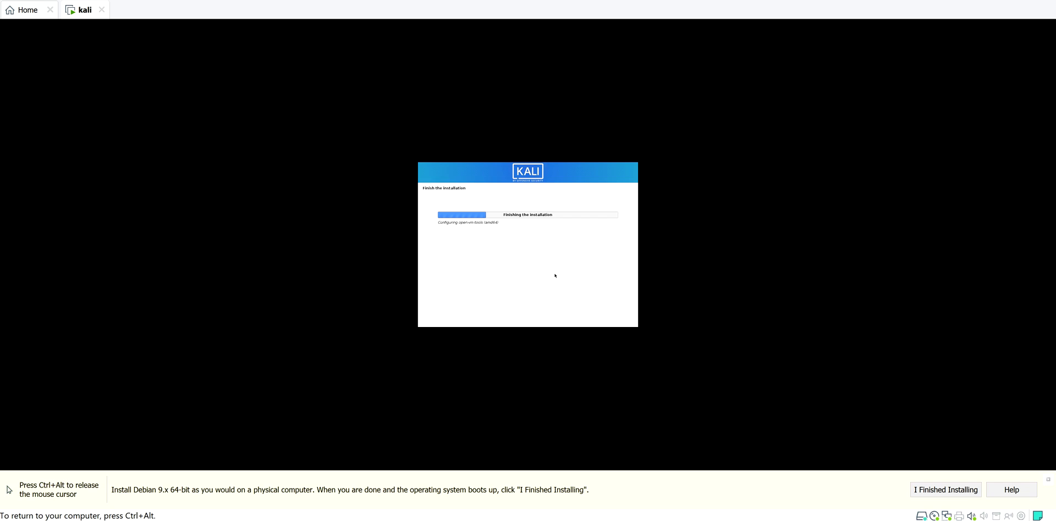
pyautogui.hotkey('ctrl', 'alt')
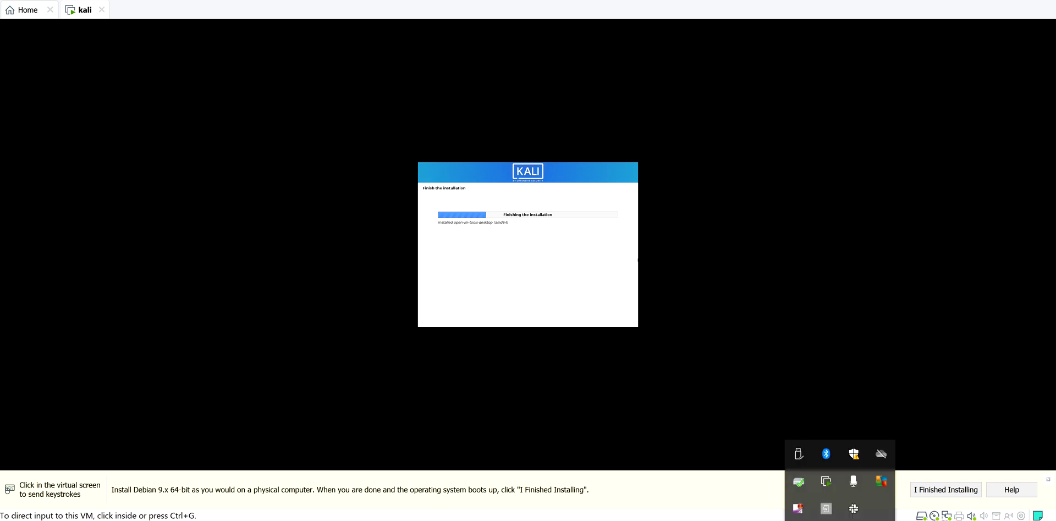
pyautogui.rightClick(800, 512)
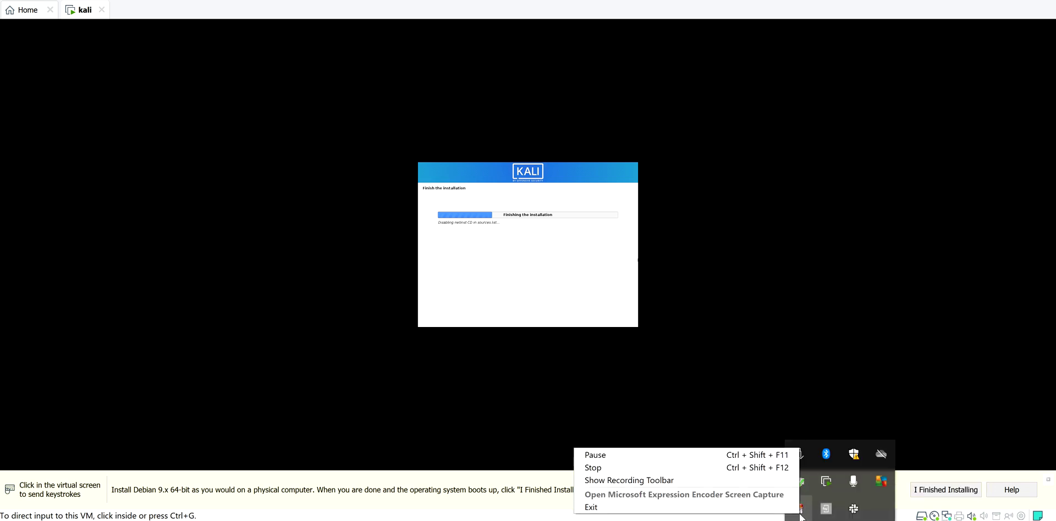
pyautogui.click(730, 455)
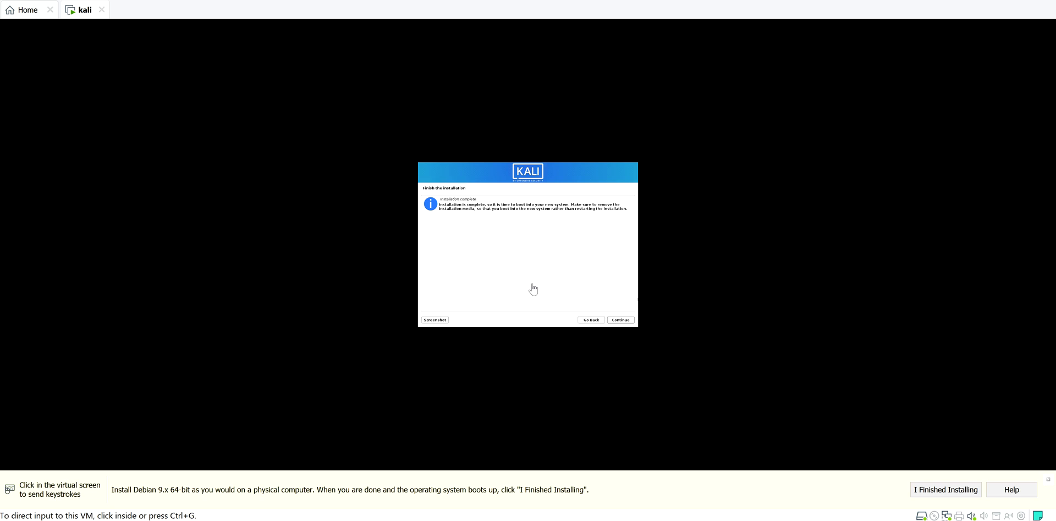
# Complete the Kali installation and boot the new system with the Kali GNU/Linux entry.
pyautogui.click(621, 320)
pyautogui.click(621, 320)
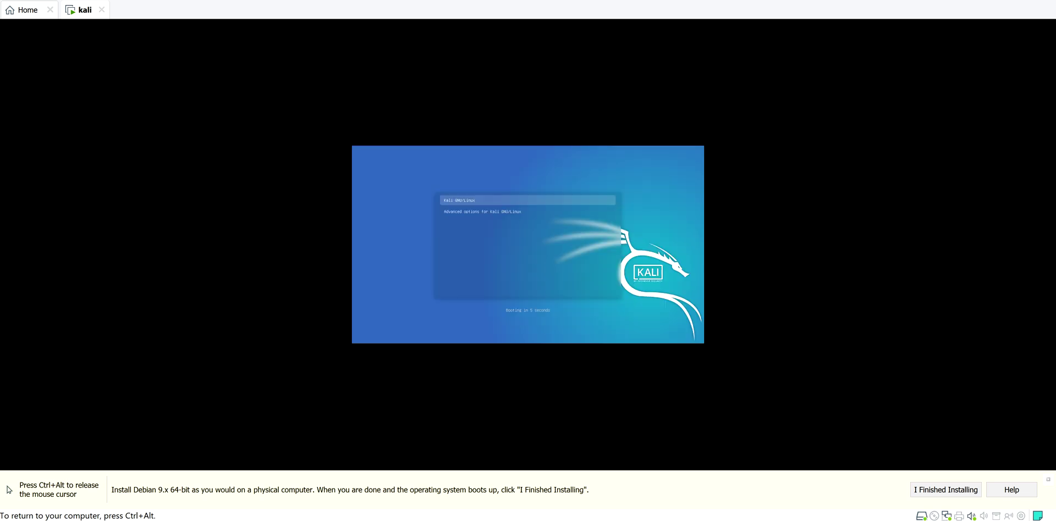
pyautogui.press('Return')
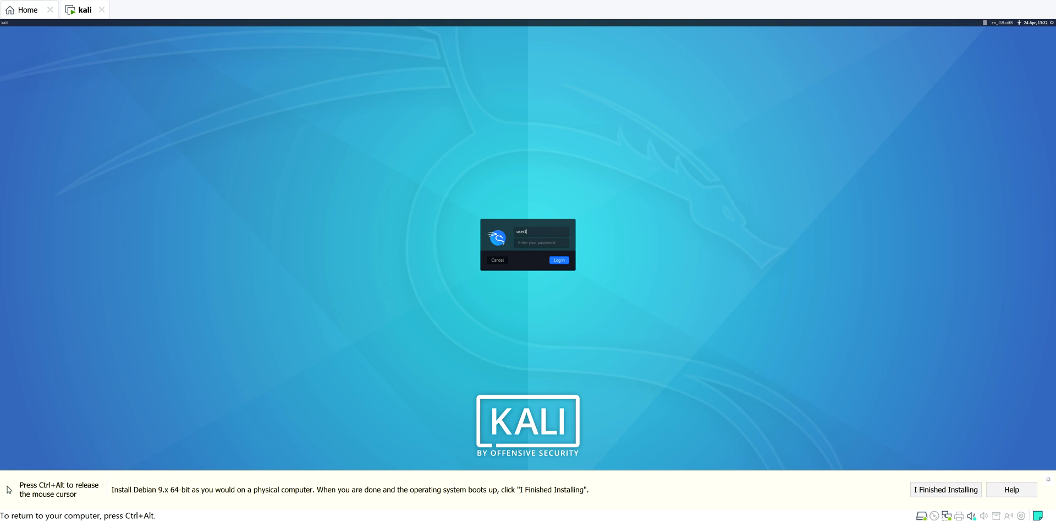
# Log in to the Kali desktop as user1 with the account password.
pyautogui.press('Tab')
pyautogui.press('Return')
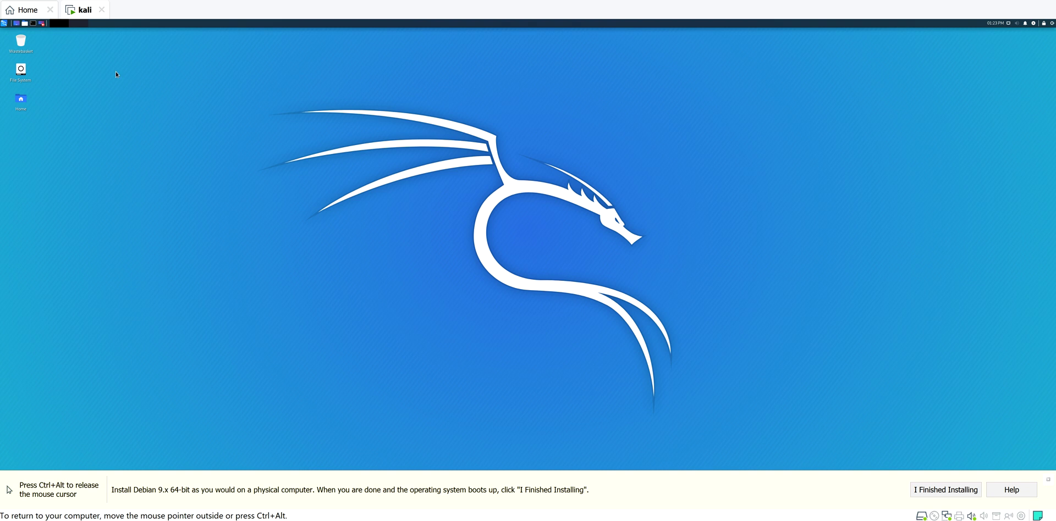
# Open a terminal, enlarge its text by five zoom levels, and reposition and enlarge its window on the desktop.
pyautogui.click(32, 24)
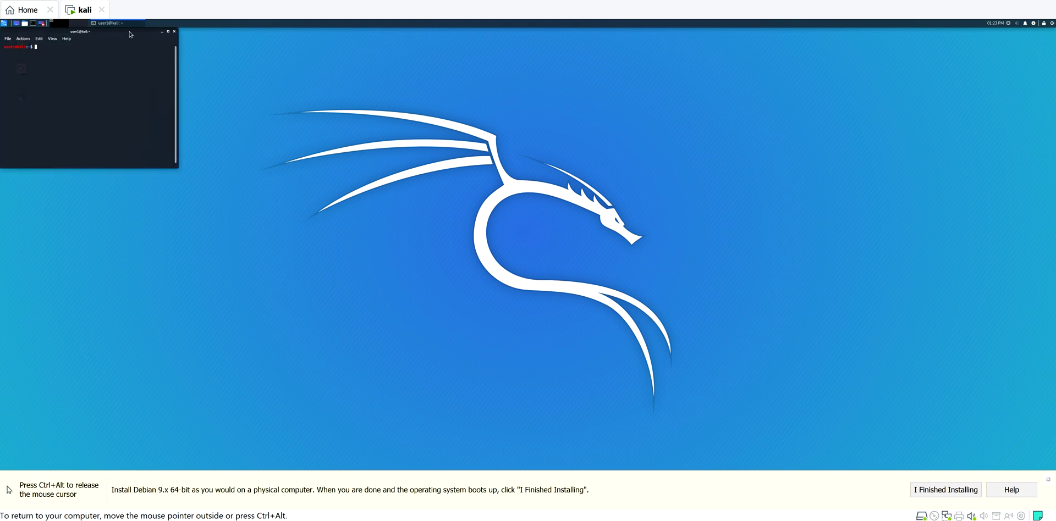
pyautogui.moveTo(129, 31); pyautogui.dragTo(462, 153)
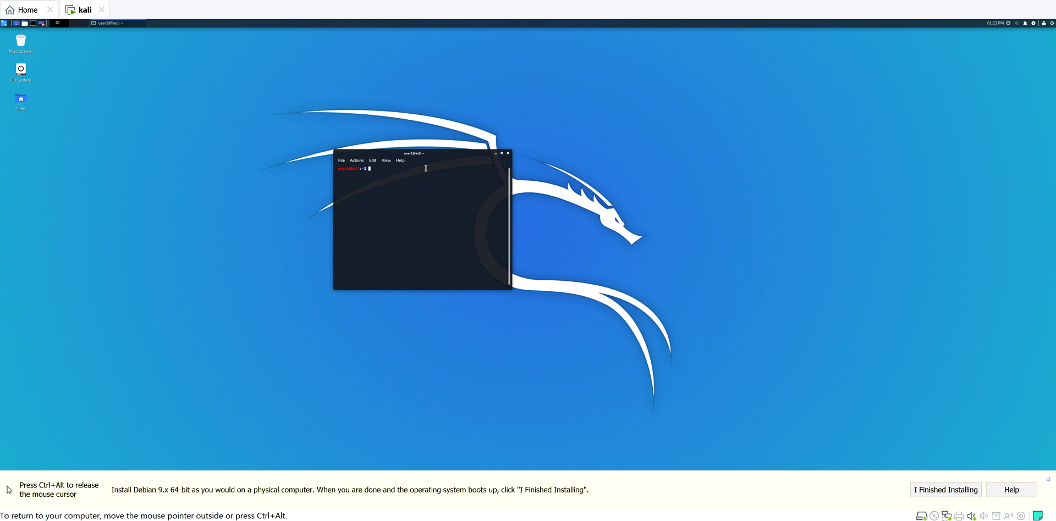
pyautogui.hotkey('ctrl', '+')
pyautogui.hotkey('ctrl', '+')
pyautogui.hotkey('ctrl', '+')
pyautogui.hotkey('ctrl', '+')
pyautogui.hotkey('ctrl', '+')
pyautogui.moveTo(511, 294); pyautogui.dragTo(819, 425)
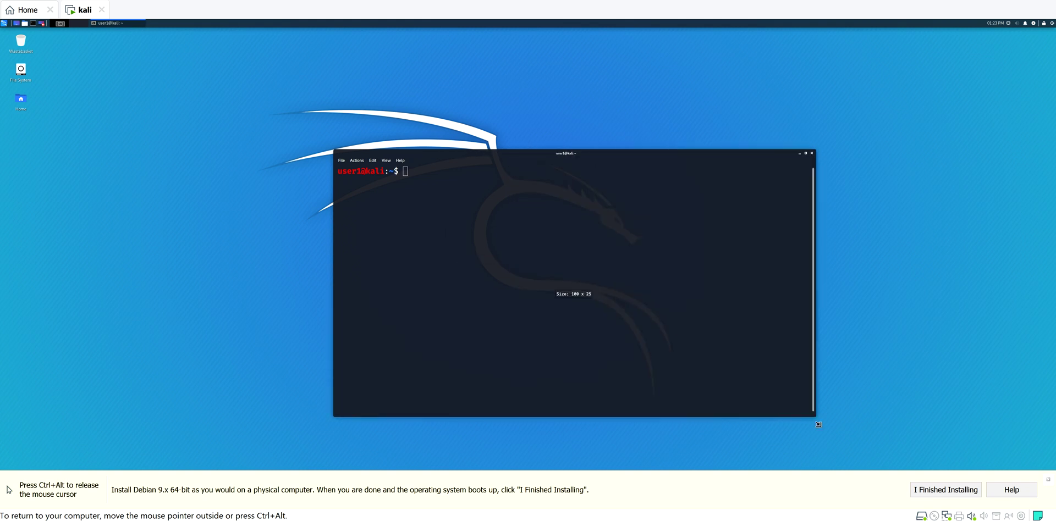
pyautogui.moveTo(588, 155); pyautogui.dragTo(458, 74)
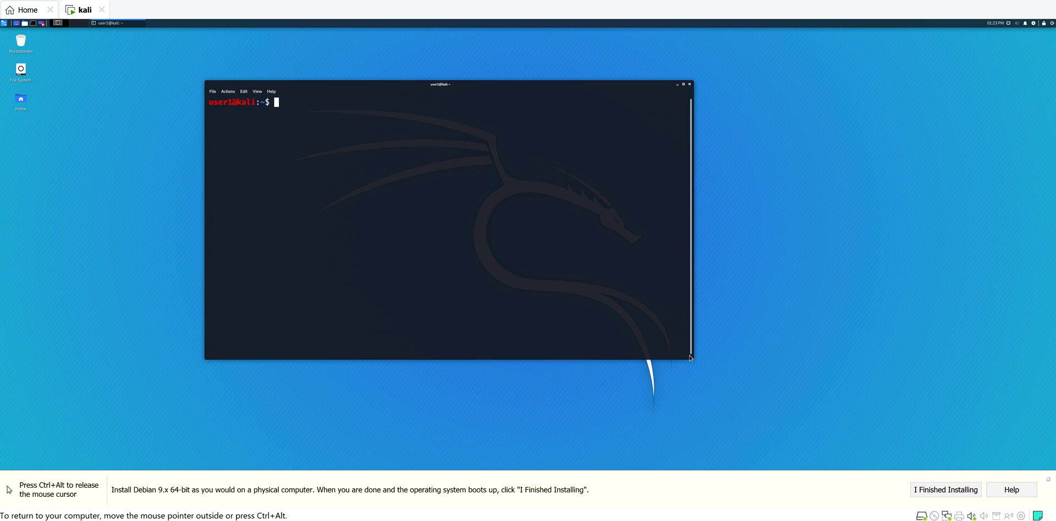
pyautogui.moveTo(694, 361); pyautogui.dragTo(784, 408)
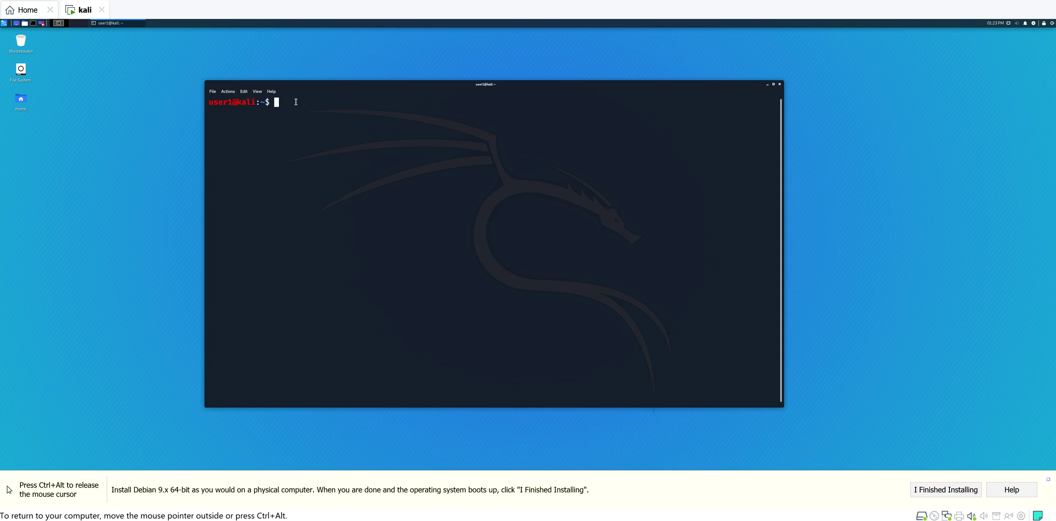
# Try to refresh the package lists with apt update as the regular user.
pyautogui.write('apt update')
pyautogui.press('Return')
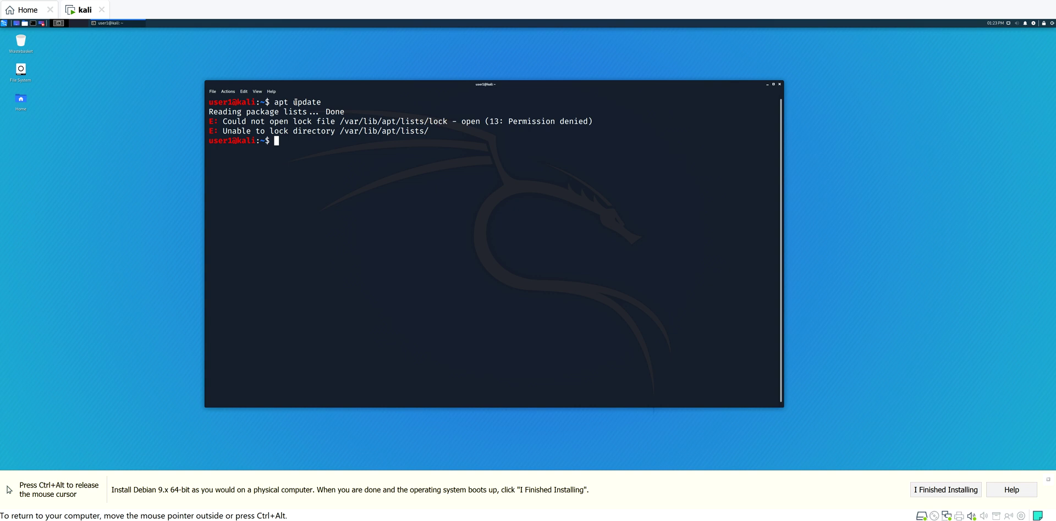
# Switch to a root shell with sudo su, entering the user1 account password, and refresh the package lists with apt update.
pyautogui.write('sudo su')
pyautogui.press('Return')
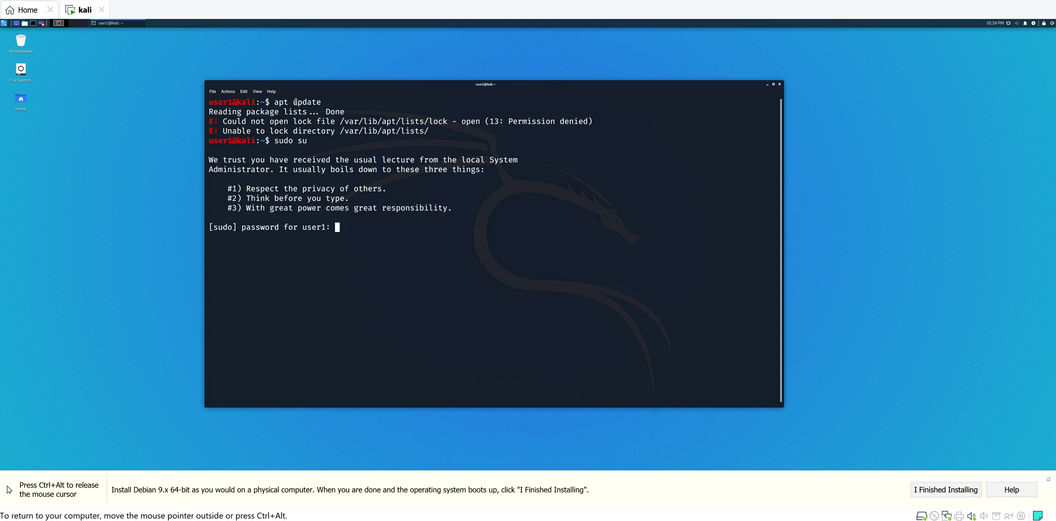
pyautogui.press('Return')
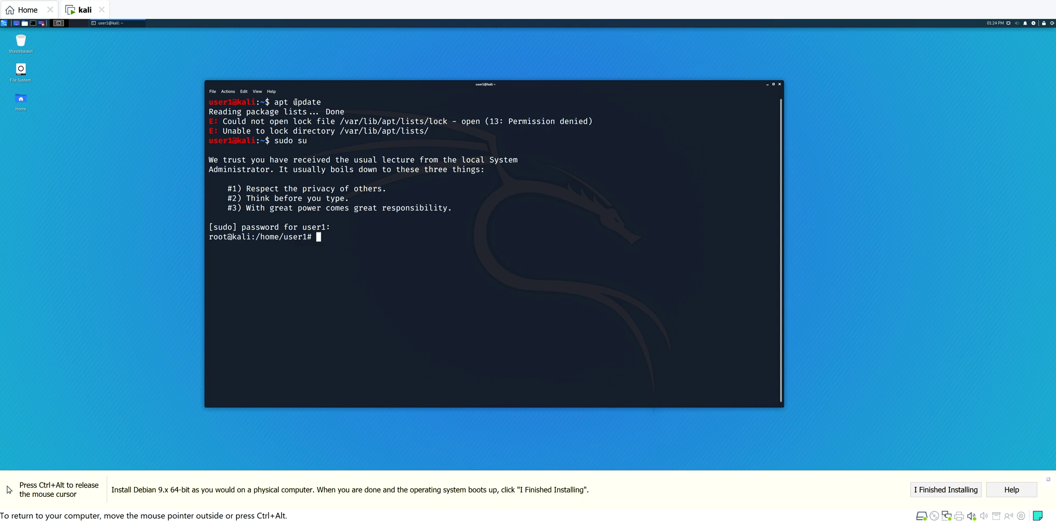
pyautogui.press('Return')
pyautogui.press('Return')
pyautogui.press('Return')
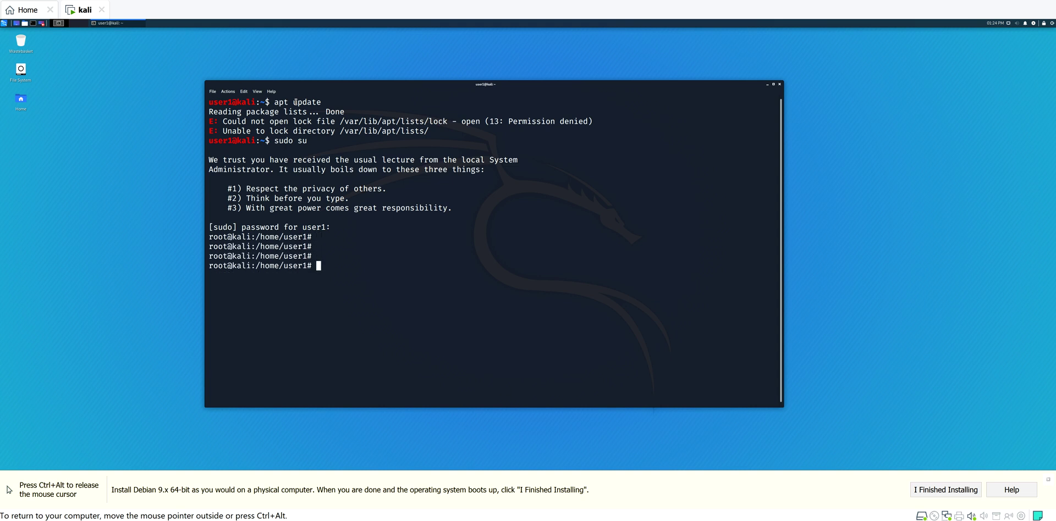
pyautogui.write('apt update')
pyautogui.press('Return')
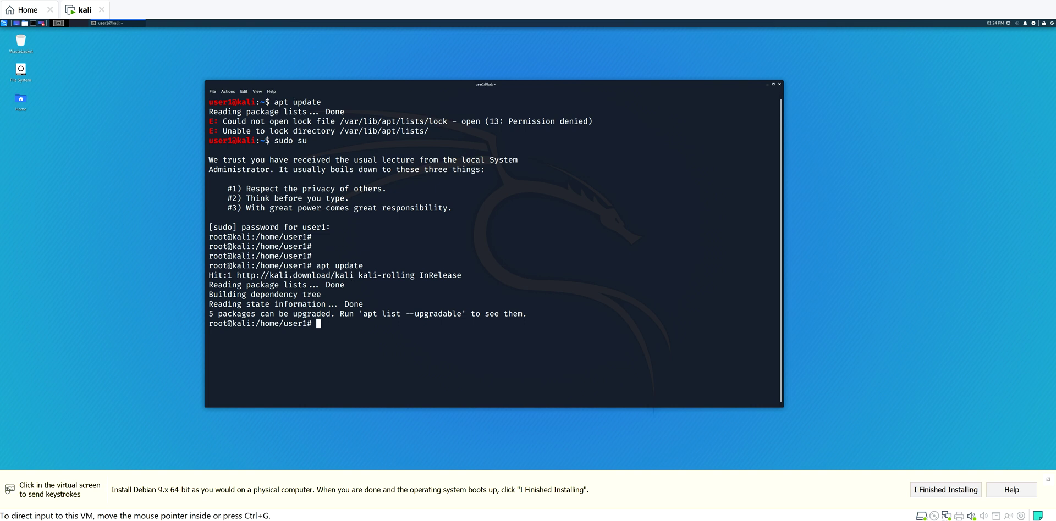
# Switch to Firefox and copy the path /etc/apt/sources.list from the Kali Network Repositories documentation page.
pyautogui.moveTo(456, 520)
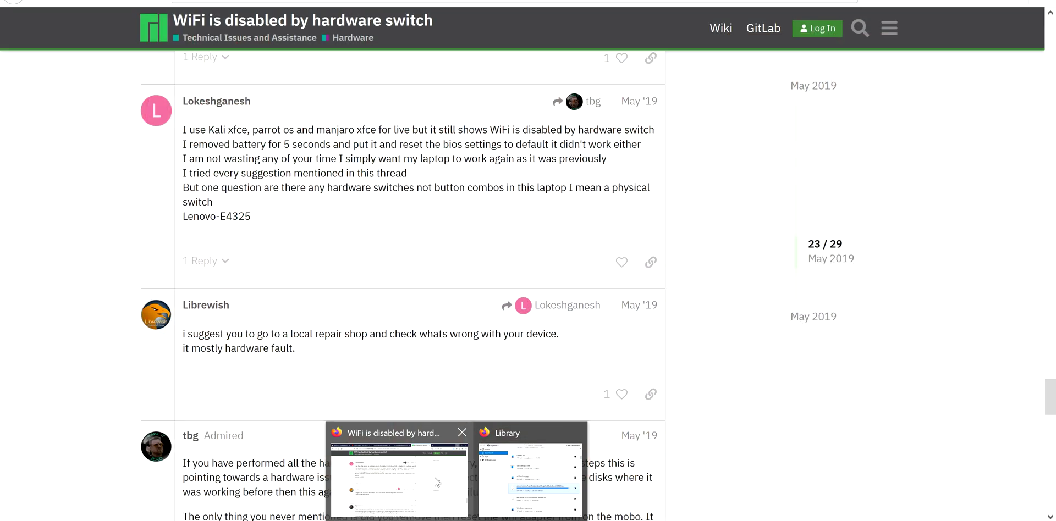
pyautogui.click(397, 1)
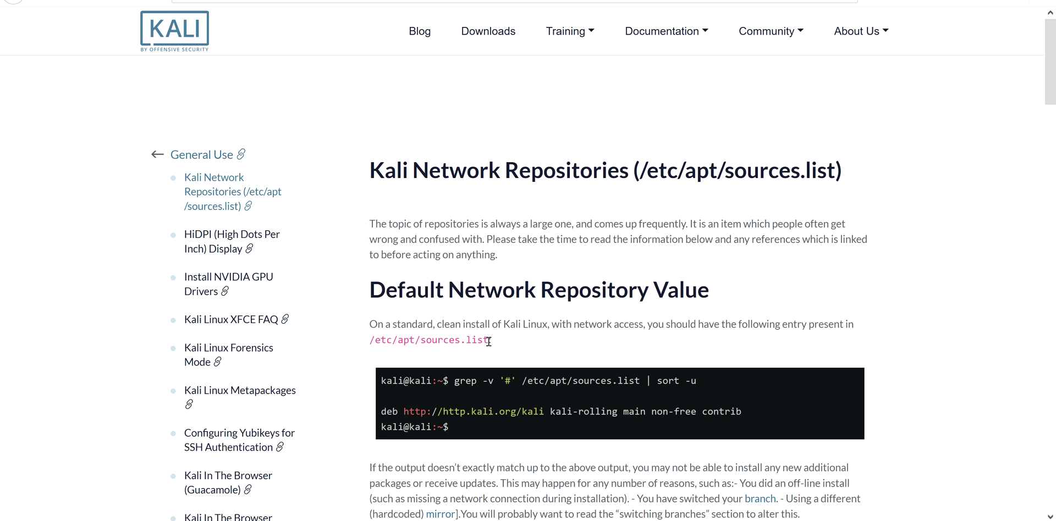
pyautogui.moveTo(488, 342); pyautogui.dragTo(369, 354)
pyautogui.hotkey('ctrl', 'c')
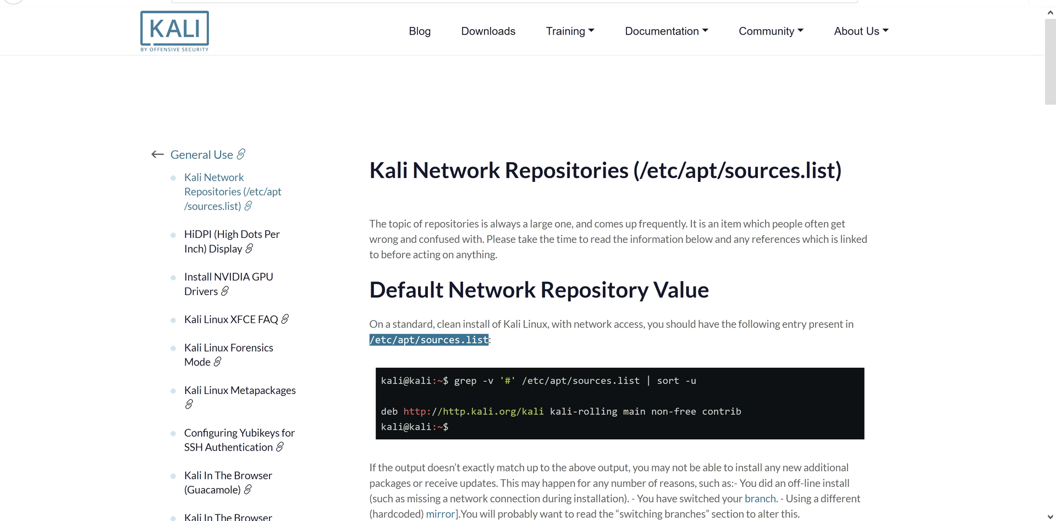
# Return to the root terminal in the Kali virtual machine and open /etc/apt/sources.list in nano using the copied path.
pyautogui.hotkey('alt', 'Tab')
pyautogui.click(332, 325)
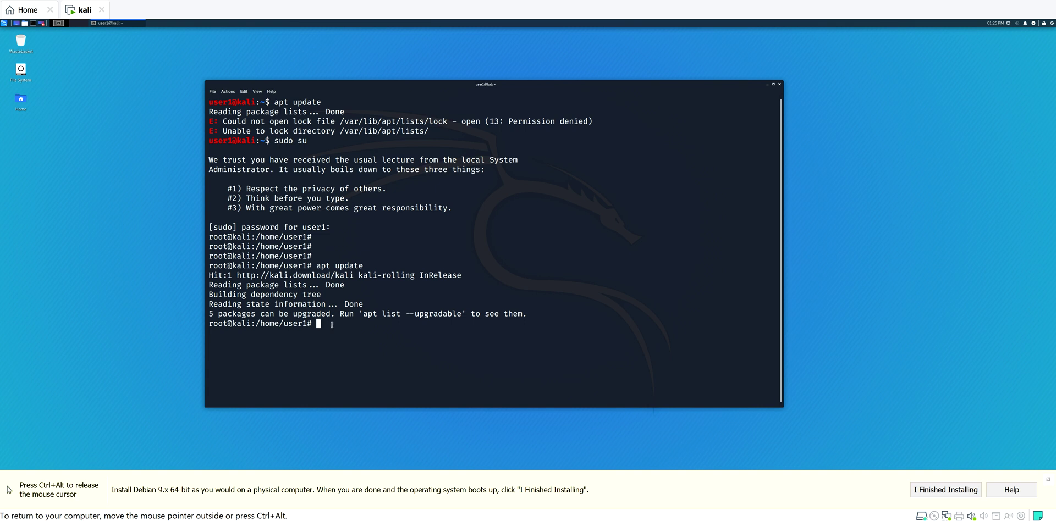
pyautogui.write('nano')
pyautogui.rightClick(349, 332)
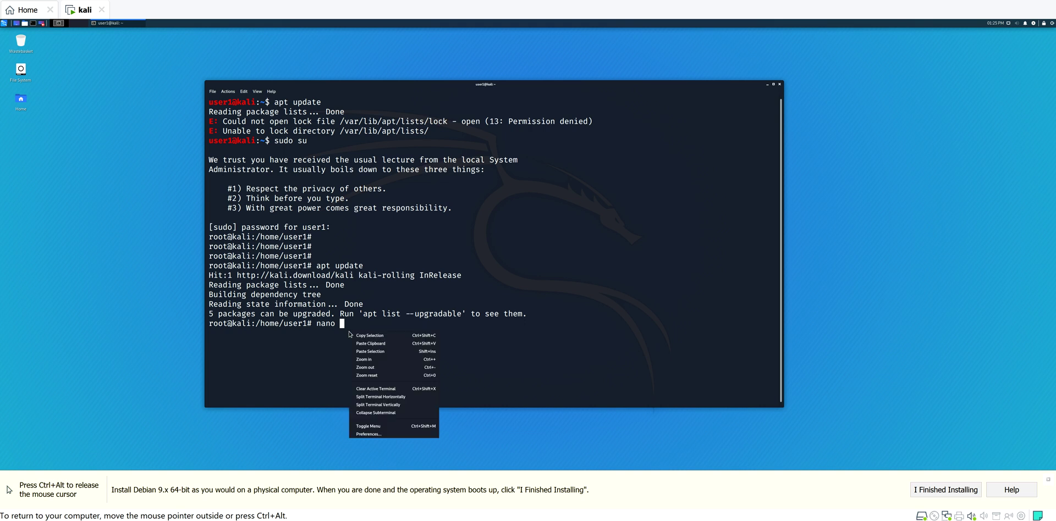
pyautogui.click(377, 354)
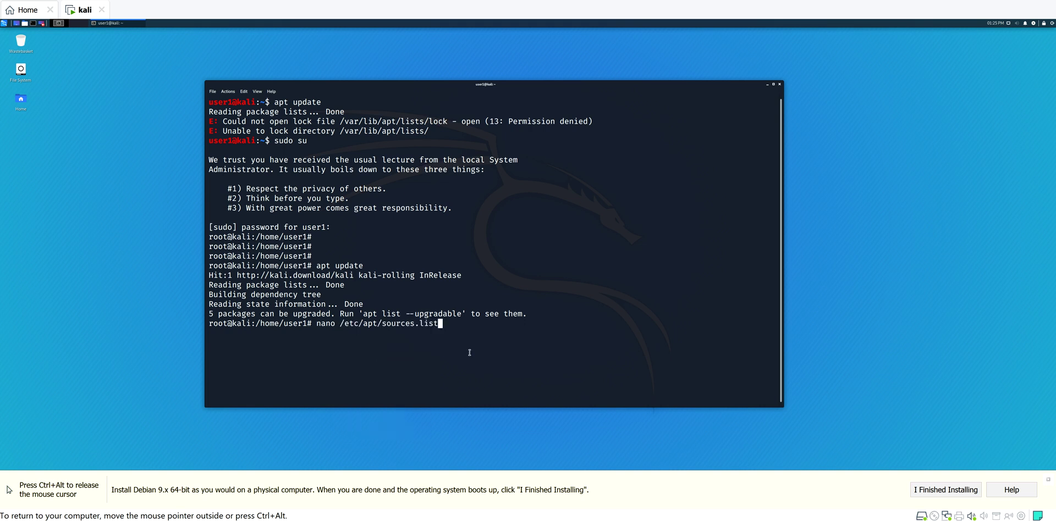
pyautogui.press('Return')
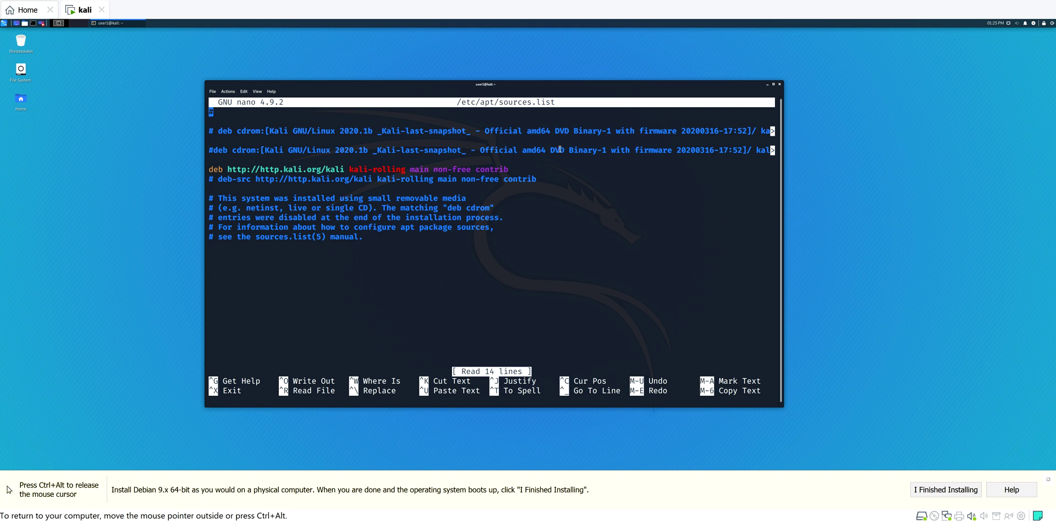
pyautogui.moveTo(490, 520)
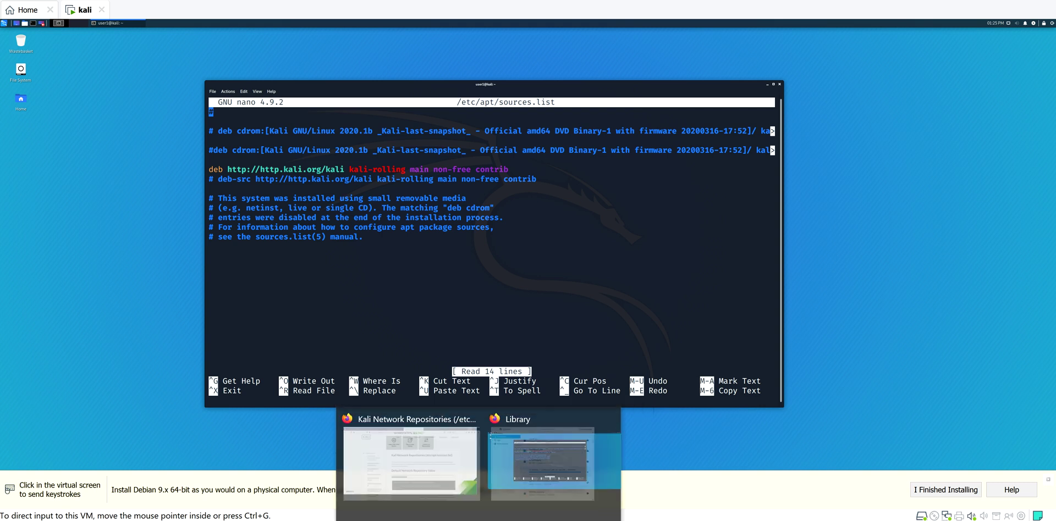
pyautogui.click(434, 472)
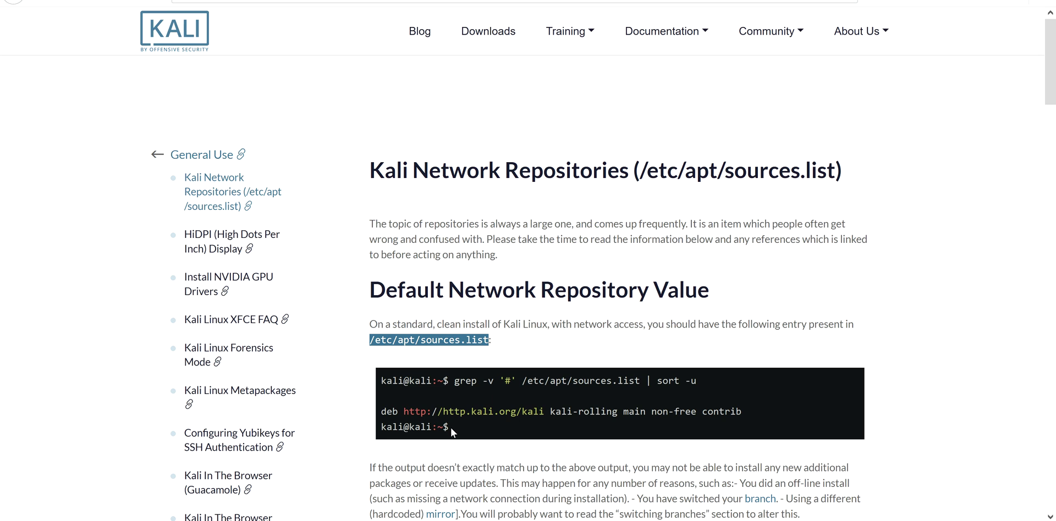
pyautogui.moveTo(451, 428); pyautogui.dragTo(432, 428)
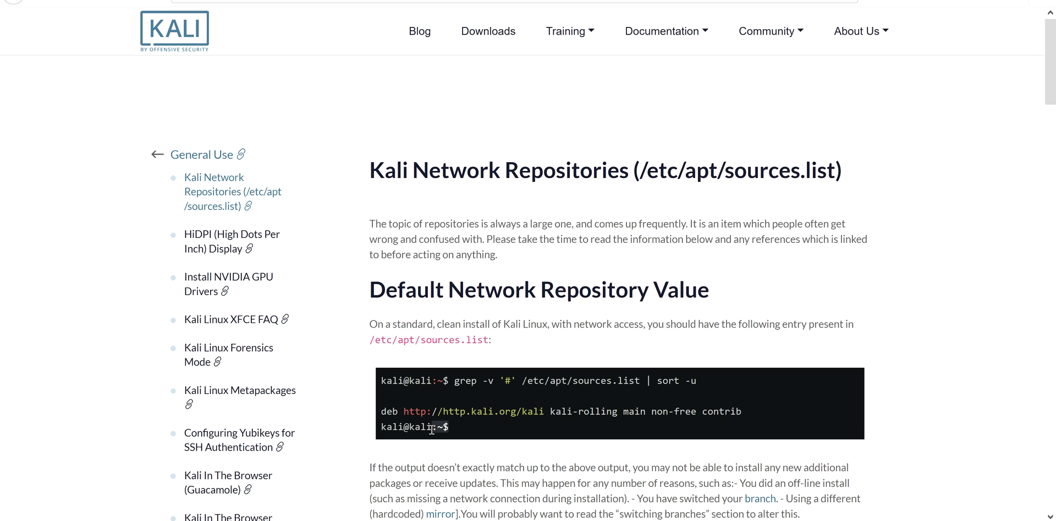
pyautogui.click(379, 411)
pyautogui.moveTo(378, 411); pyautogui.dragTo(745, 409)
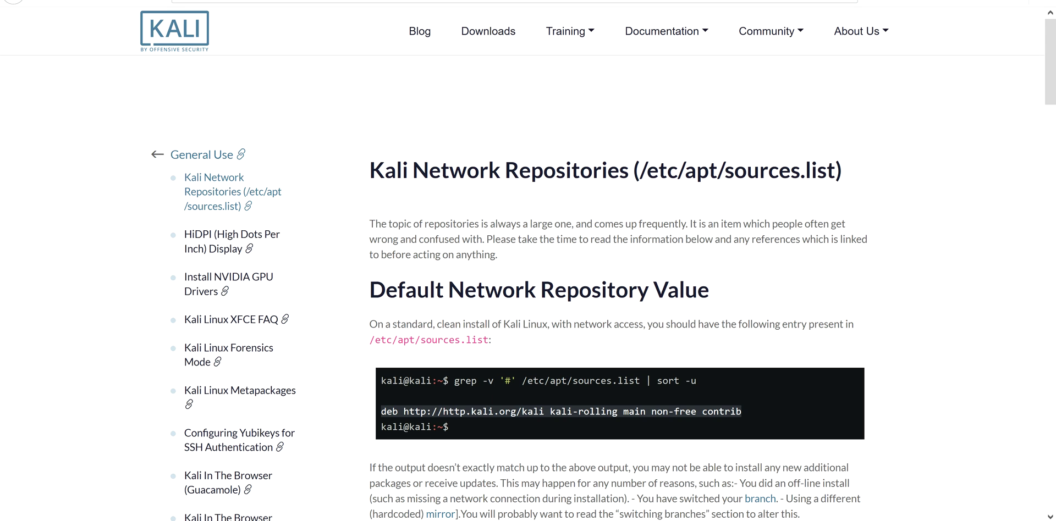
# Return to the Kali virtual machine, write /etc/apt/sources.list under the same name in nano, and exit the editor.
pyautogui.click(551, 461)
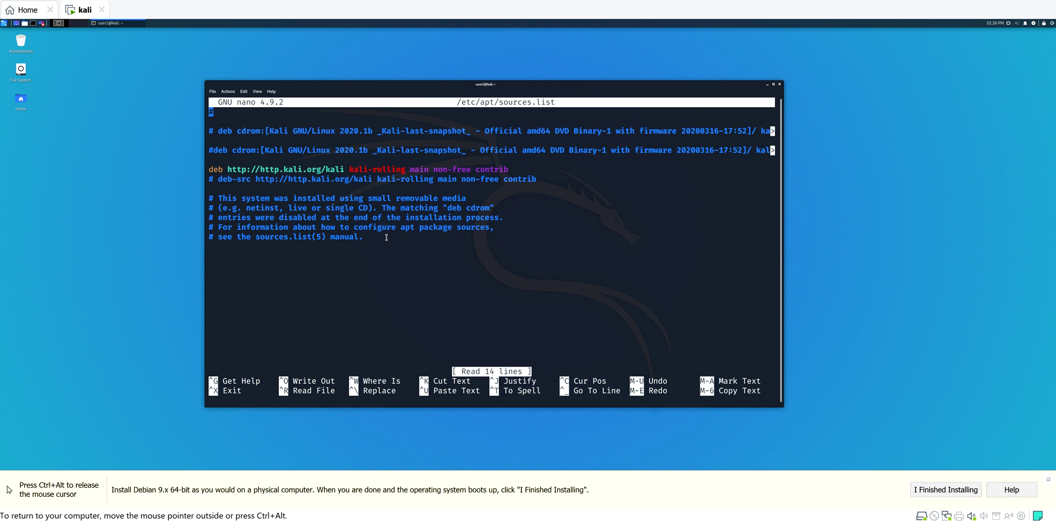
pyautogui.hotkey('ctrl', 'o')
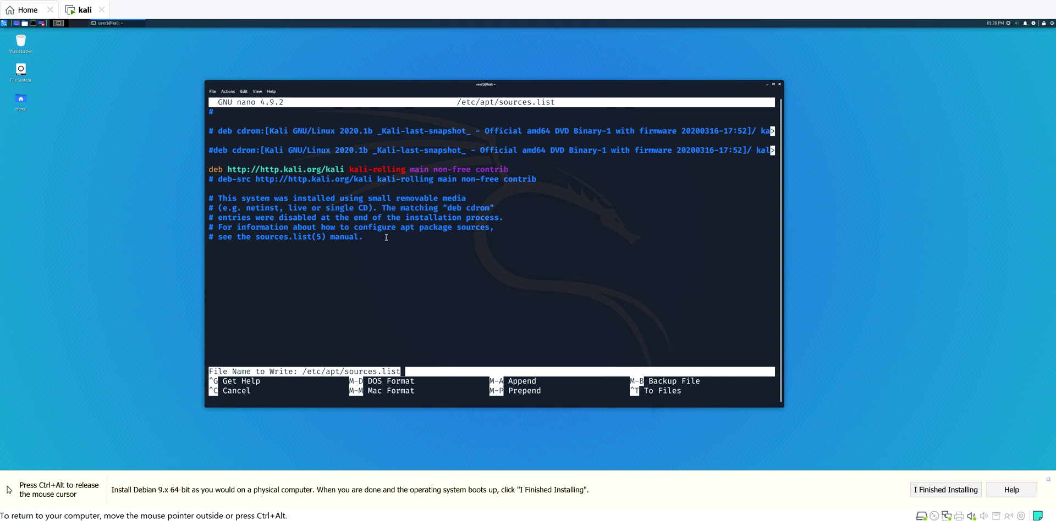
pyautogui.press('Return')
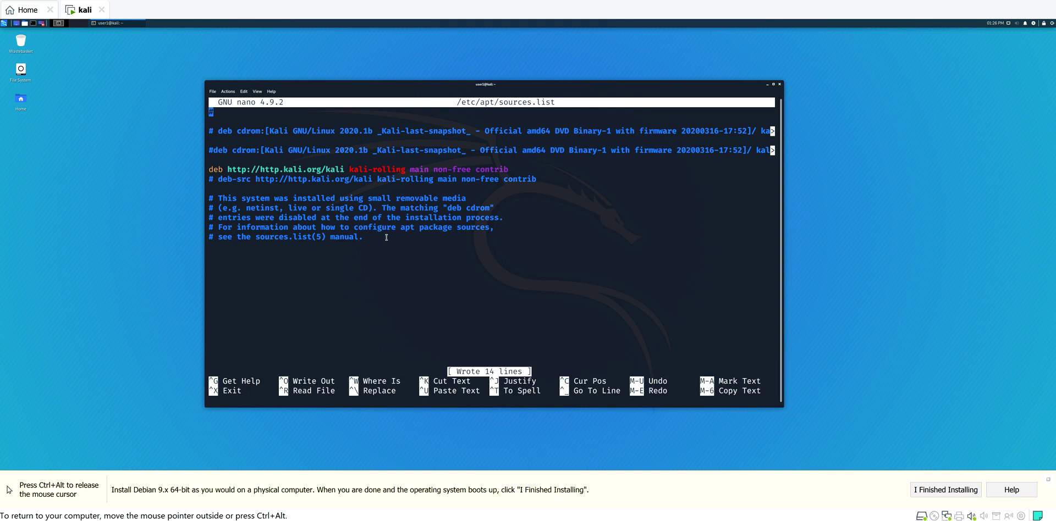
pyautogui.hotkey('ctrl', 'x')
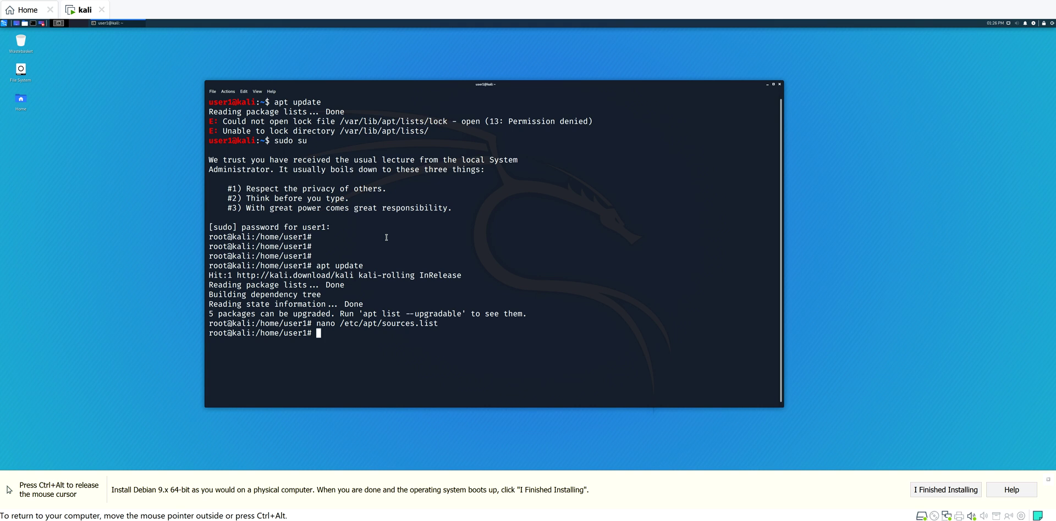
# Refresh the package lists again with apt update in the root terminal.
pyautogui.press('Up')
pyautogui.press('Up')
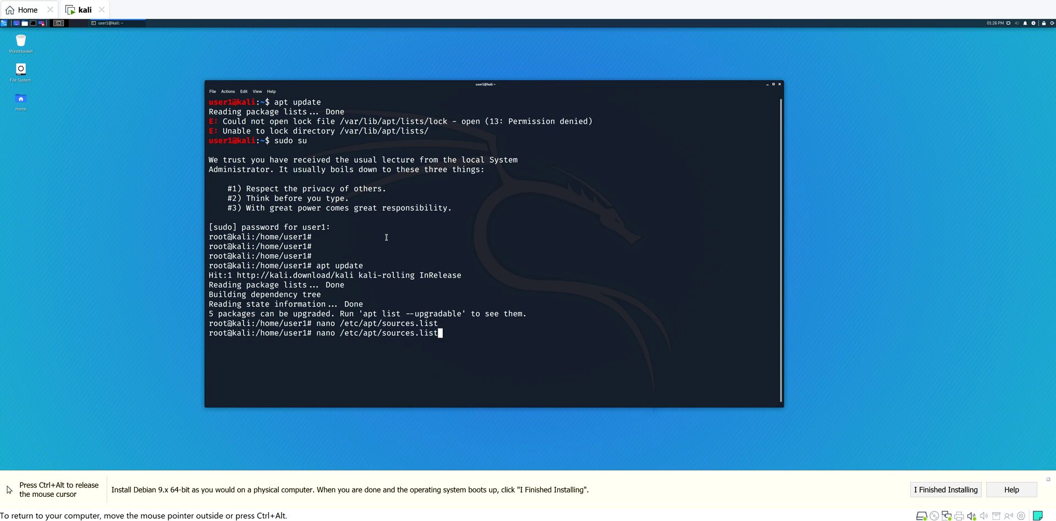
pyautogui.press('Return')
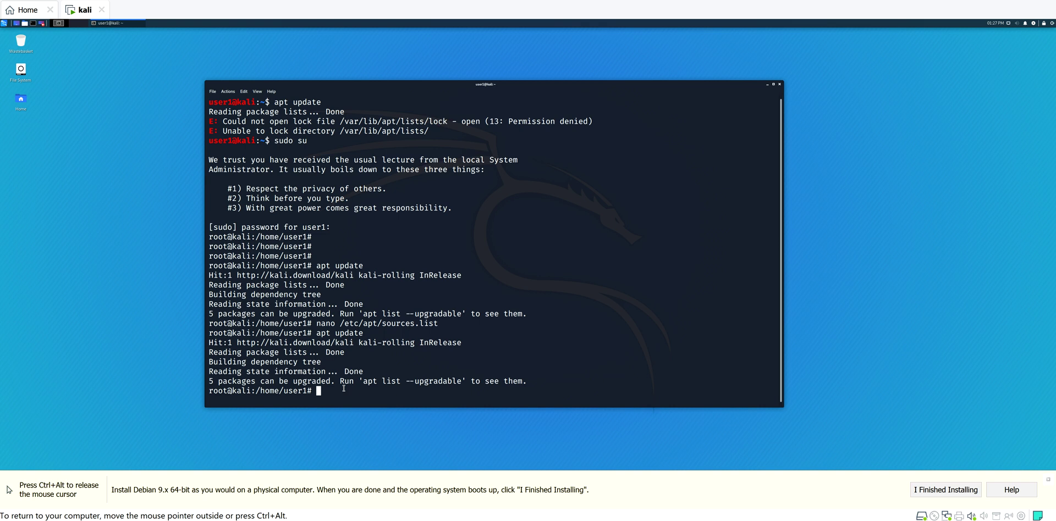
# Upgrade the installed packages with apt upgrade, answering y to continue.
pyautogui.press('Up')
pyautogui.press('BackSpace')
pyautogui.press('BackSpace')
pyautogui.press('BackSpace')
pyautogui.press('BackSpace')
pyautogui.write('grade')
pyautogui.press('Return')
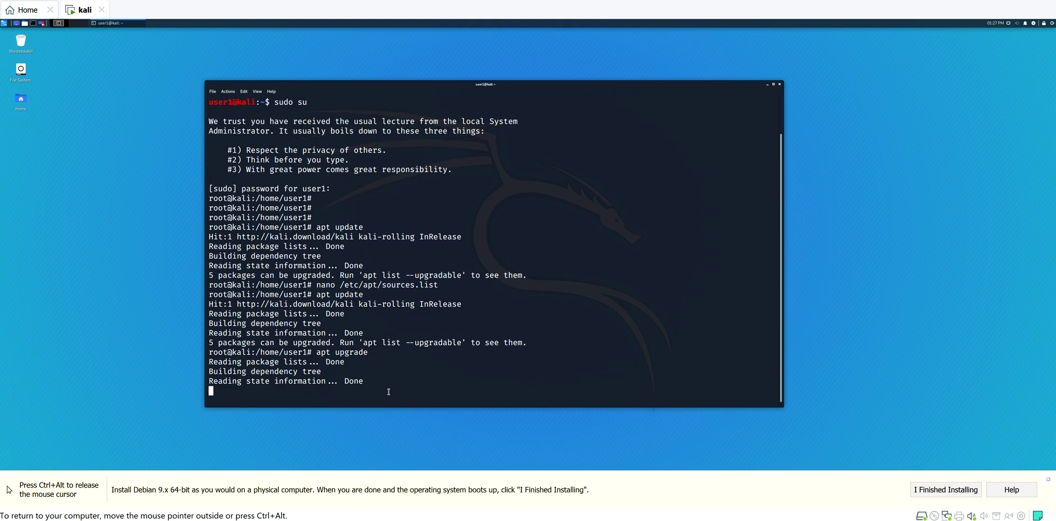
pyautogui.write('y')
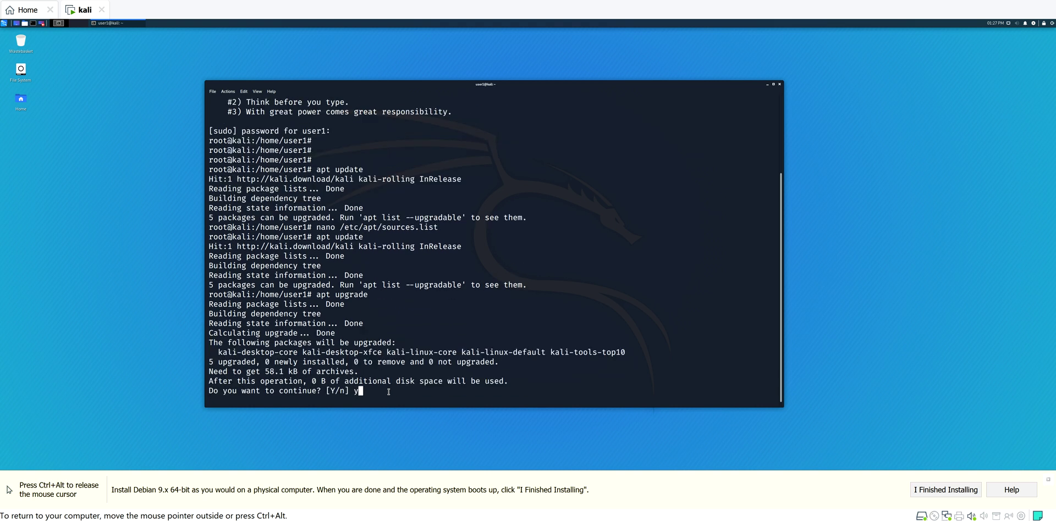
pyautogui.press('Return')
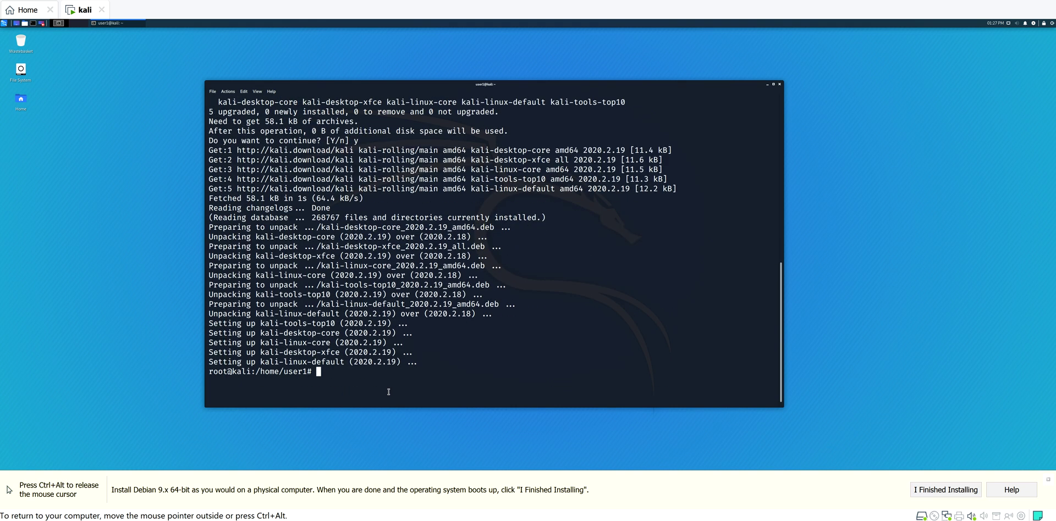
# Install FileZilla with apt install filezilla, answering y to continue.
pyautogui.press('Up')
pyautogui.press('BackSpace')
pyautogui.press('BackSpace')
pyautogui.press('BackSpace')
pyautogui.press('BackSpace')
pyautogui.press('BackSpace')
pyautogui.press('BackSpace')
pyautogui.press('BackSpace')
pyautogui.write('install filezilla')
pyautogui.press('Return')
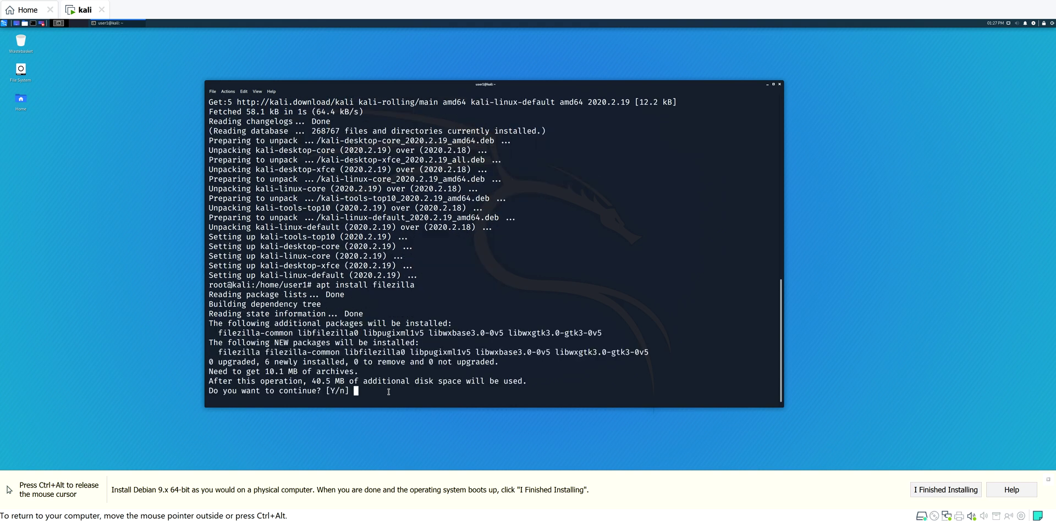
pyautogui.write('y')
pyautogui.press('Return')
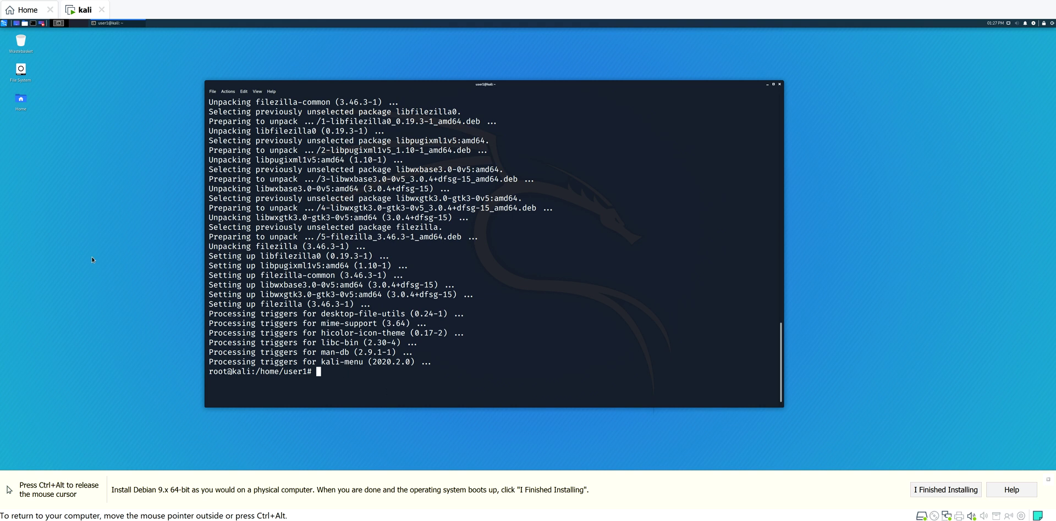
# Launch the web browser inside the Kali virtual machine and open YouTube in a new tab.
pyautogui.click(2, 24)
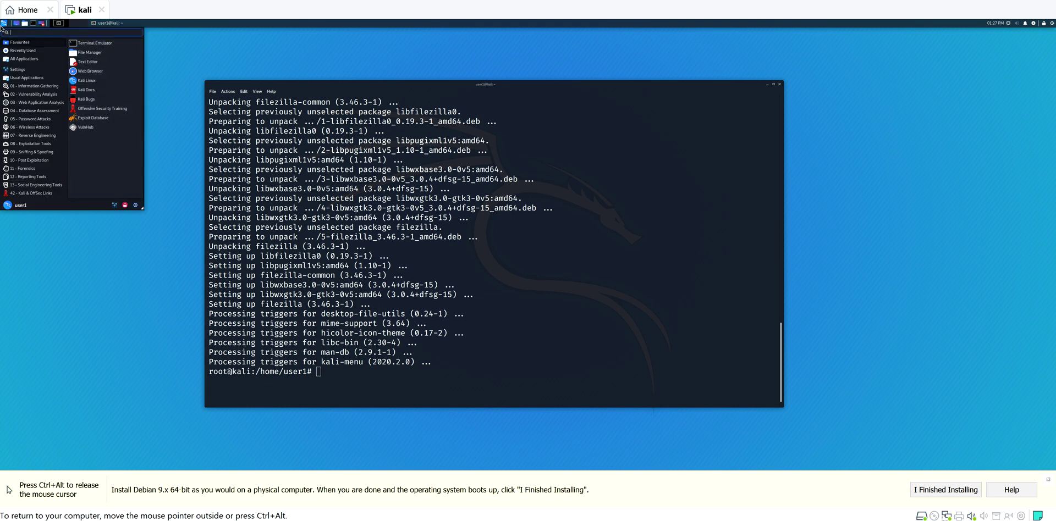
pyautogui.click(99, 73)
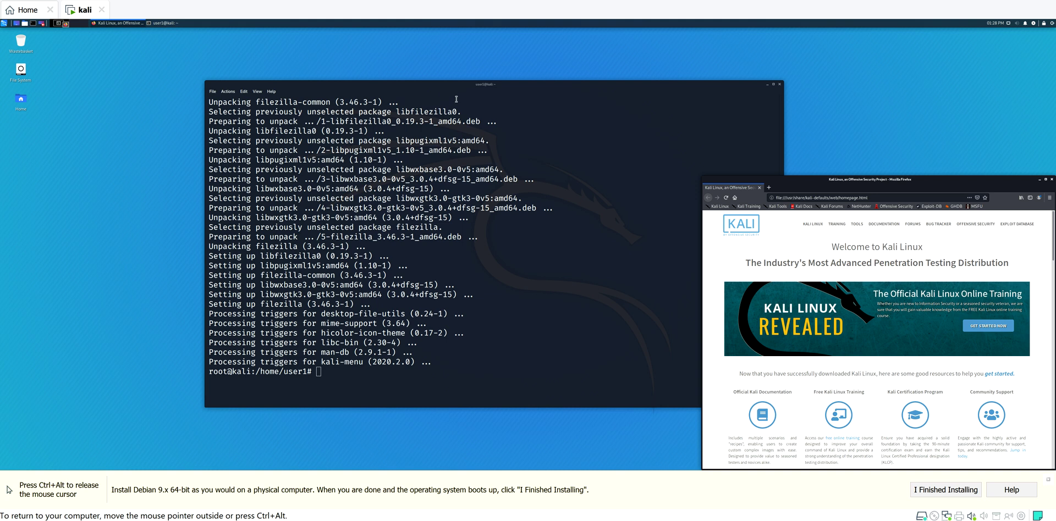
pyautogui.click(769, 187)
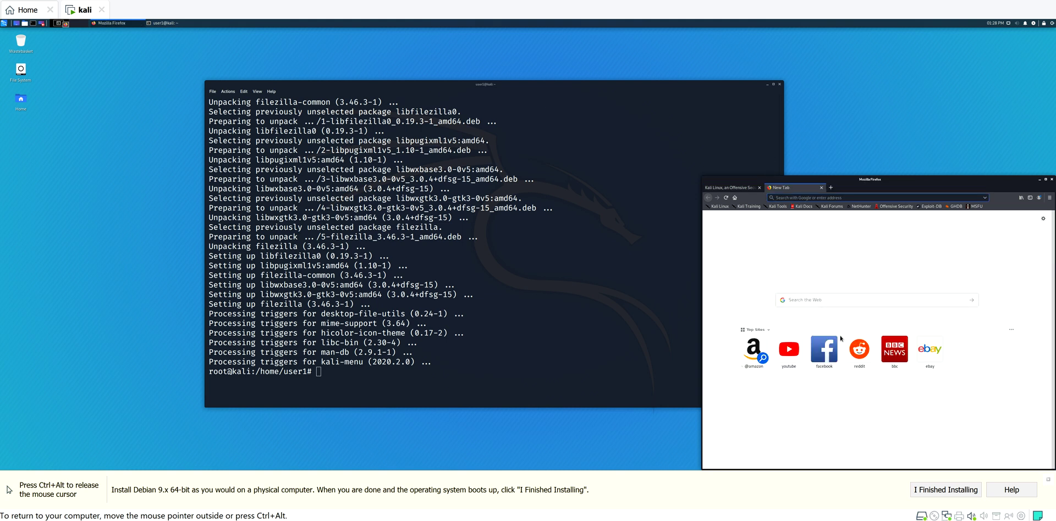
pyautogui.click(790, 353)
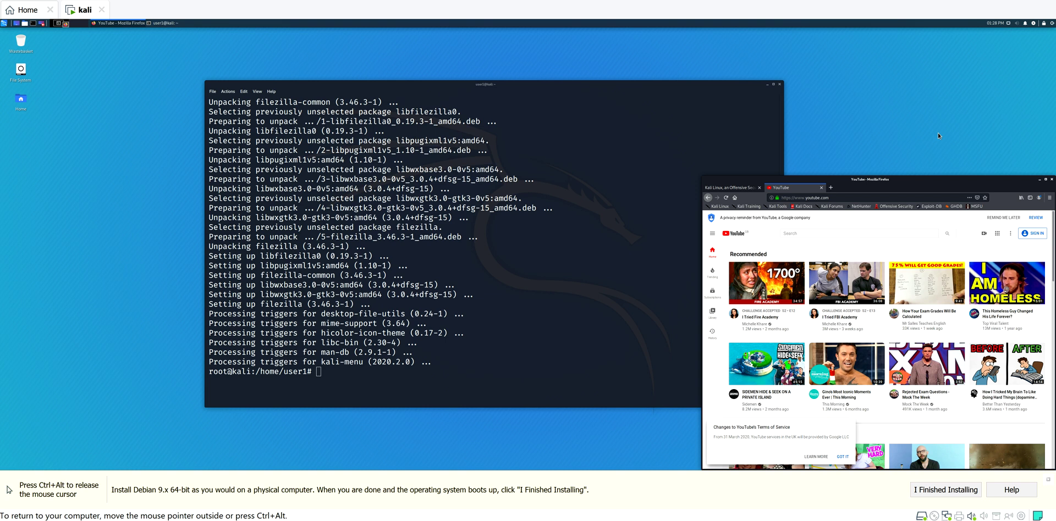
# Return to the root terminal and test the network connection with ping 8.8.8.8.
pyautogui.click(352, 375)
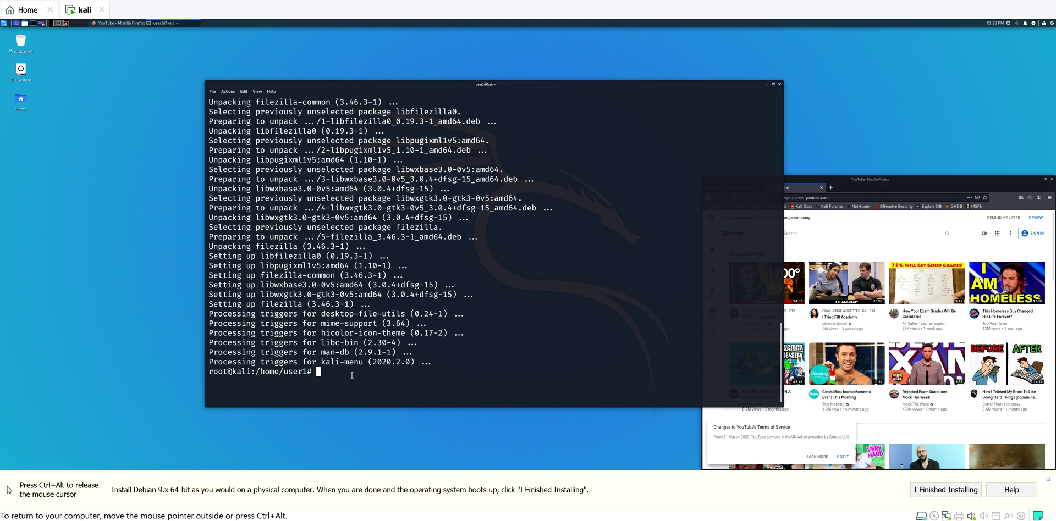
pyautogui.write('ping 8.8.8.8')
pyautogui.press('Return')
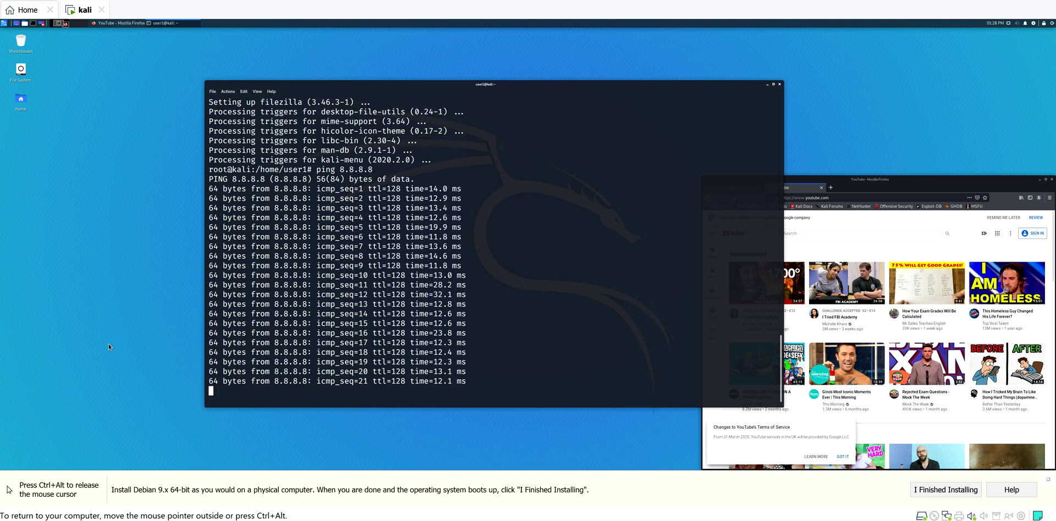
pyautogui.hotkey('ctrl', 'alt')
pyautogui.click(840, 518)
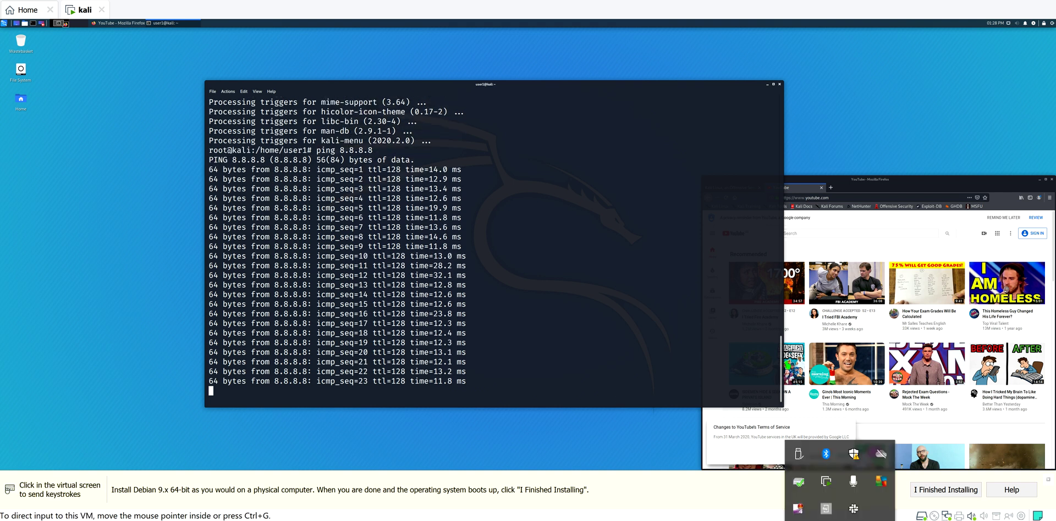
pyautogui.rightClick(797, 513)
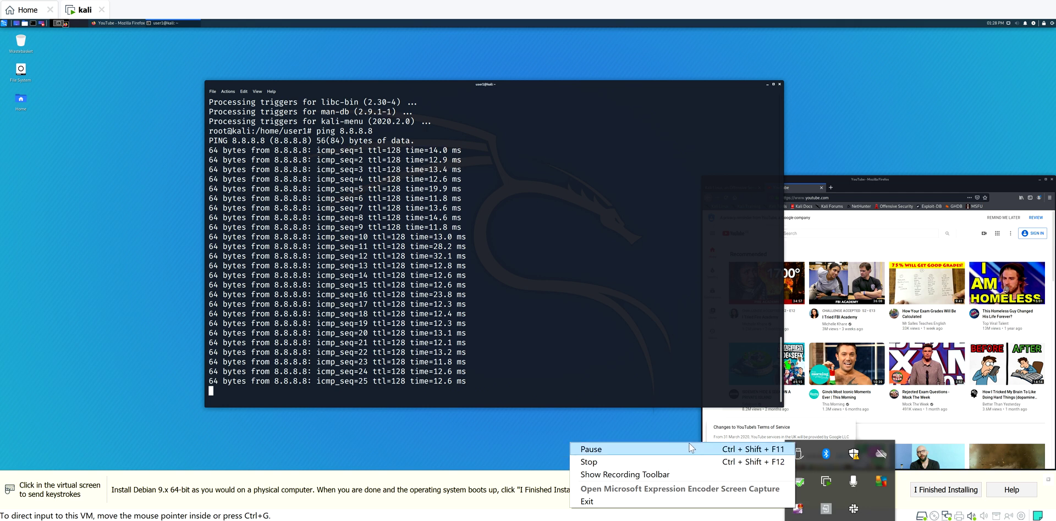